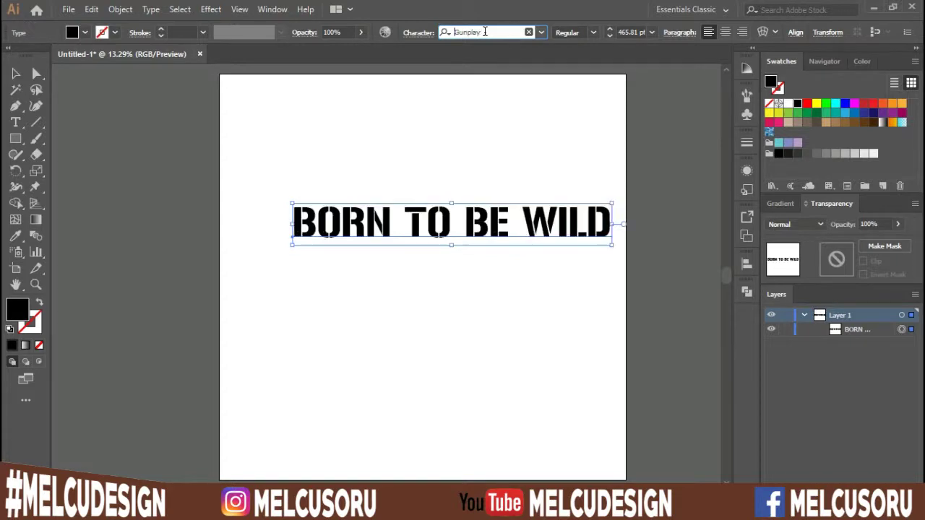
Nudge the BORN TO BE WILD text slightly upward, convert it to outlines and ungroup the letters
drag(478, 227, 478, 221)
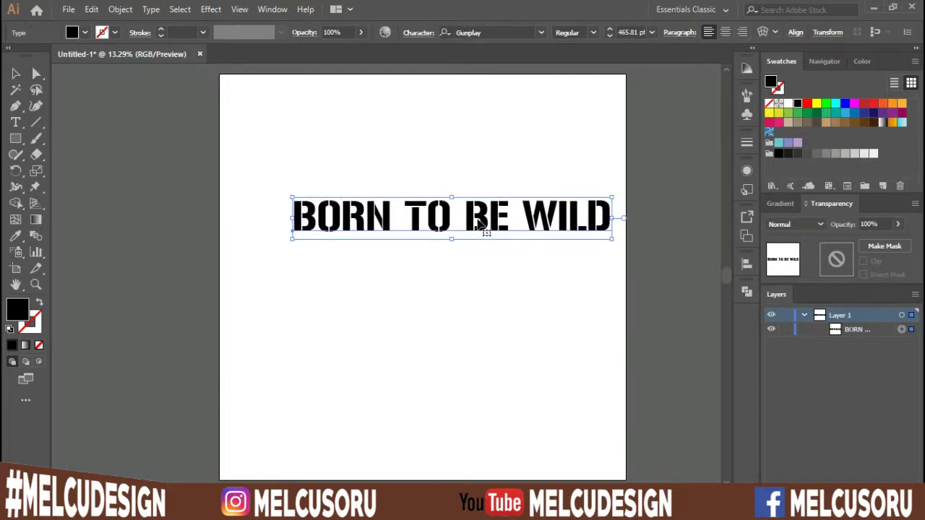
right_click(477, 221)
click(541, 313)
right_click(471, 226)
click(535, 337)
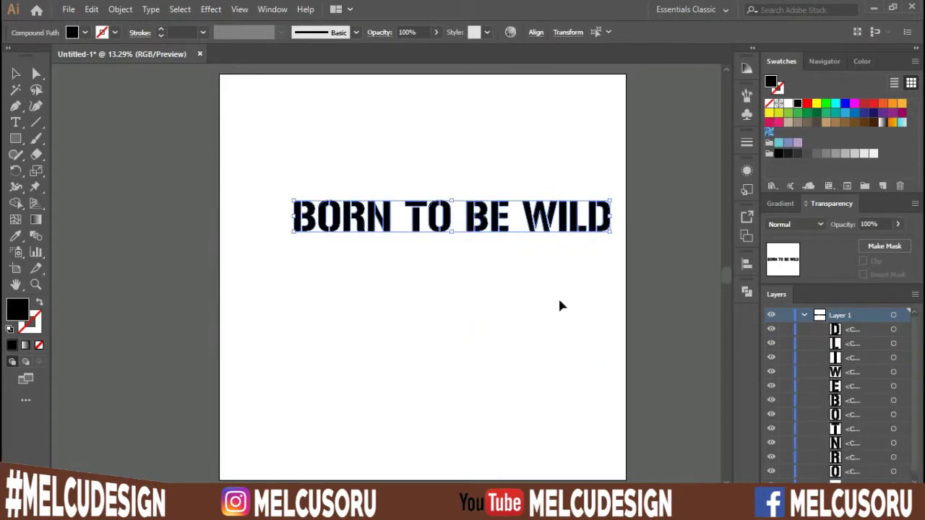
Group the outlined letters into three separate groups: BORN, TO BE and WILD
click(584, 245)
drag(582, 243, 289, 254)
key(ctrl+g)
key(ctrl+g)
key(ctrl+g)
key(ctrl+g)
drag(506, 251, 426, 202)
key(ctrl+g)
Stack BORN above and WILD below TO BE, and centre all three groups horizontally on the artboard
drag(361, 211, 361, 173)
drag(554, 219, 555, 275)
drag(578, 159, 334, 264)
click(747, 265)
click(614, 294)
Distribute the three lines evenly by vertical centre relative to the selection, and restore alignment to the artboard
click(712, 374)
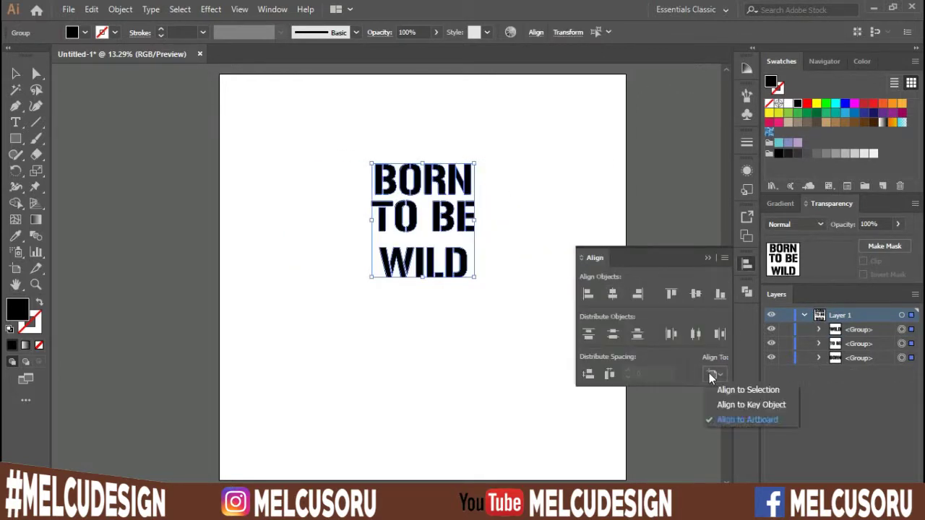
click(754, 389)
click(615, 334)
click(712, 375)
click(718, 420)
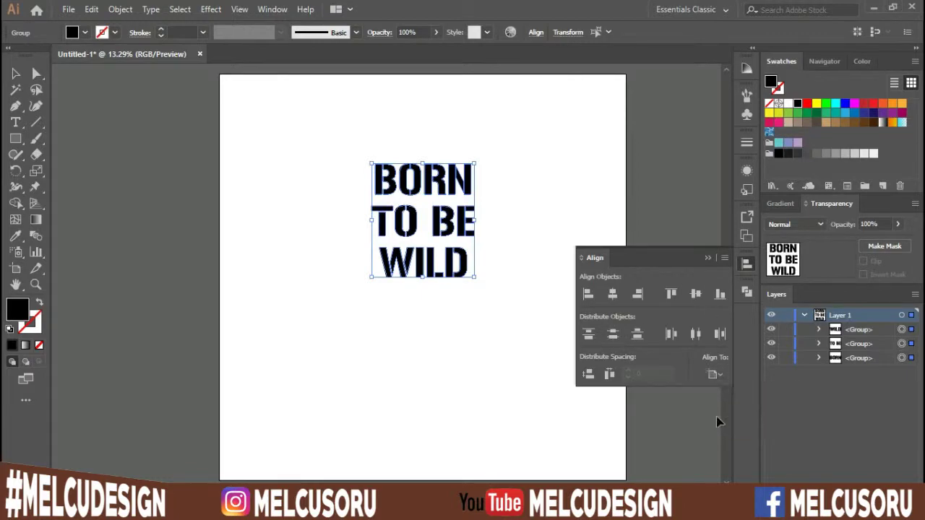
click(747, 265)
Scale up the stacked lettering proportionally so it fills most of the artboard
drag(476, 279, 538, 352)
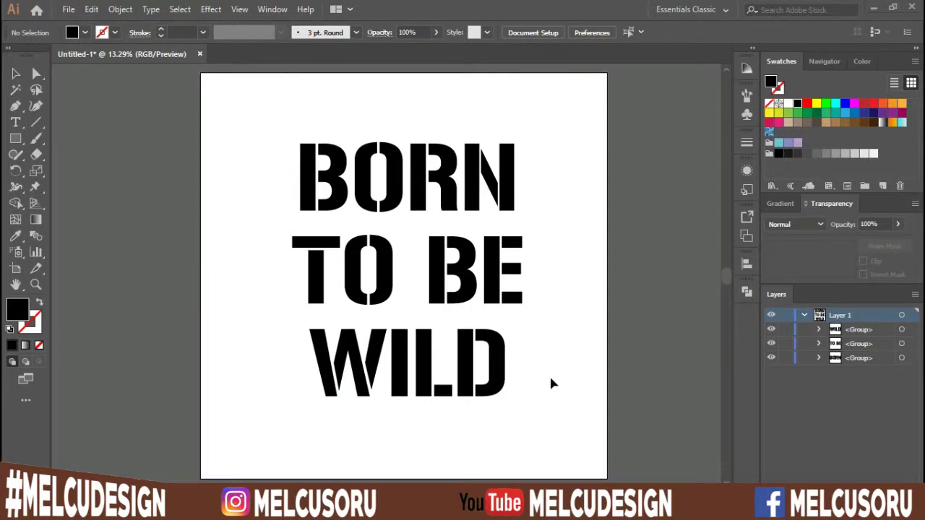
click(502, 372)
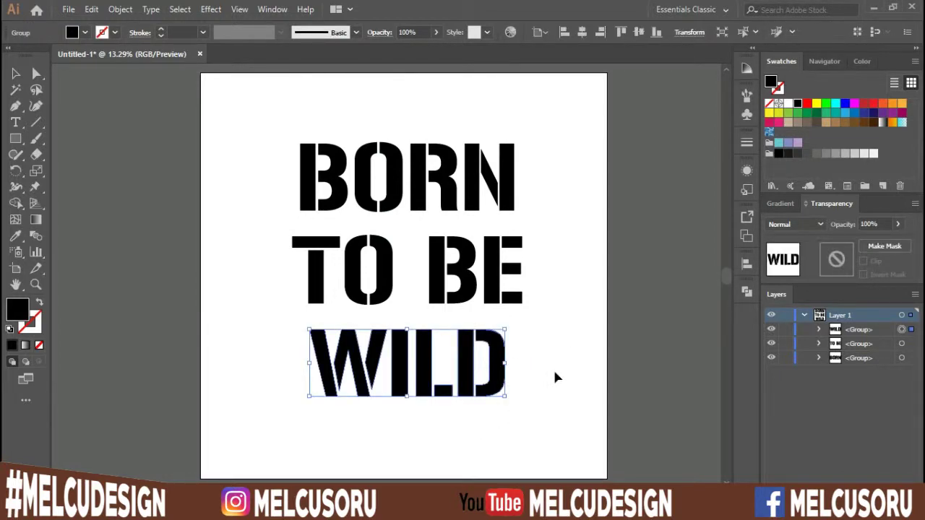
click(555, 372)
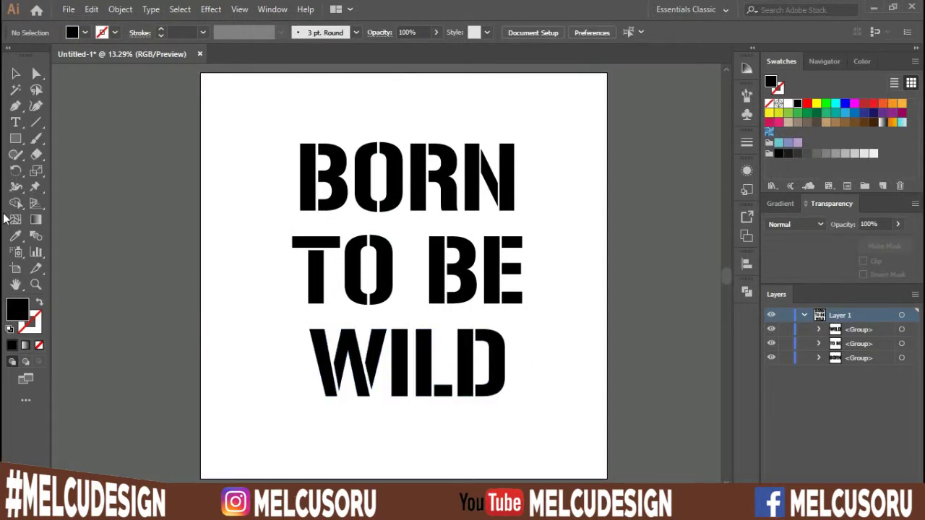
Give the word WILD a 16 pt black stroke and a dark red fill
click(498, 376)
click(179, 32)
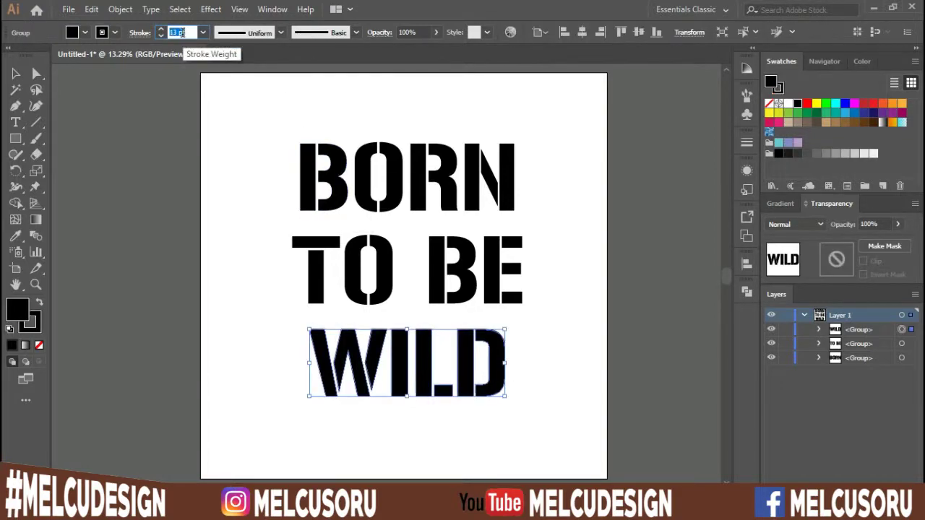
key(Up)
key(Up)
key(Up)
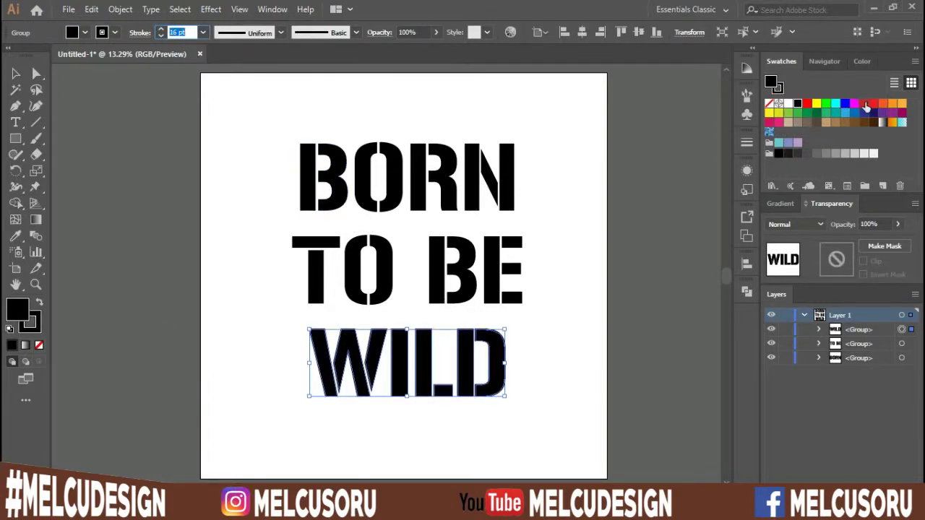
click(864, 104)
click(563, 428)
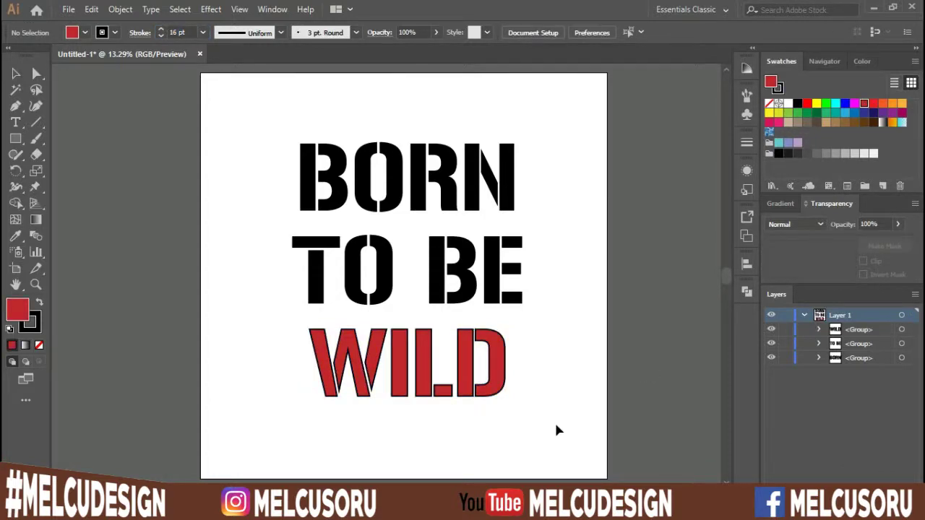
Draw a rising diagonal line across WILD with its stroke at 0 pt, and duplicate it straight up across BORN
click(16, 138)
click(36, 122)
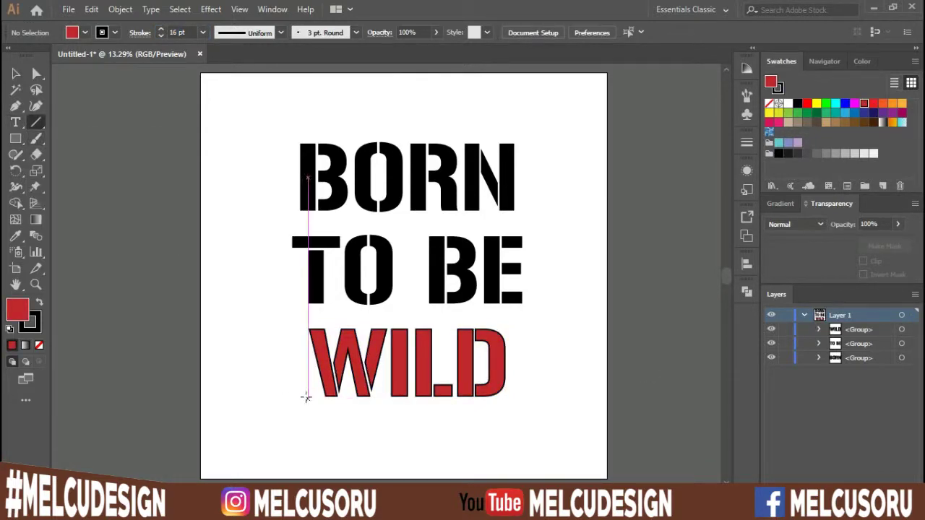
drag(280, 408, 559, 323)
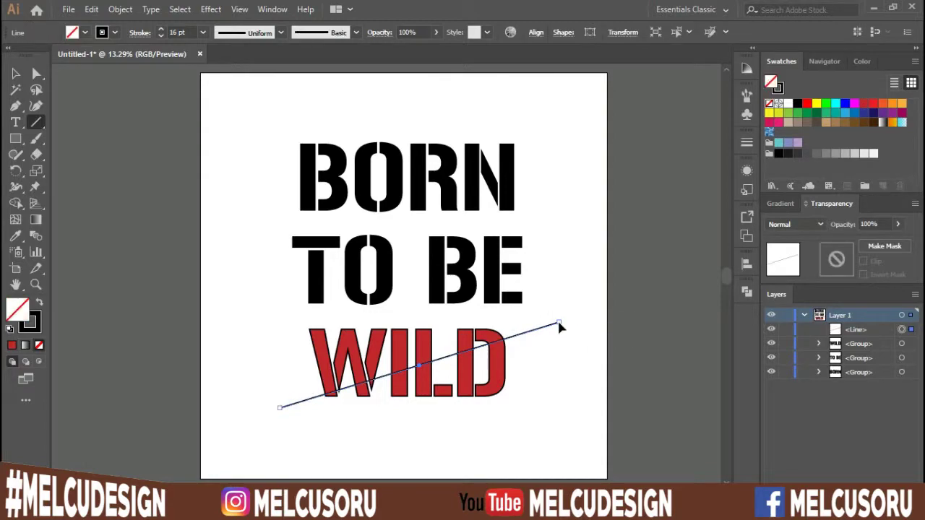
key(v)
scroll(186, 31, down, 16)
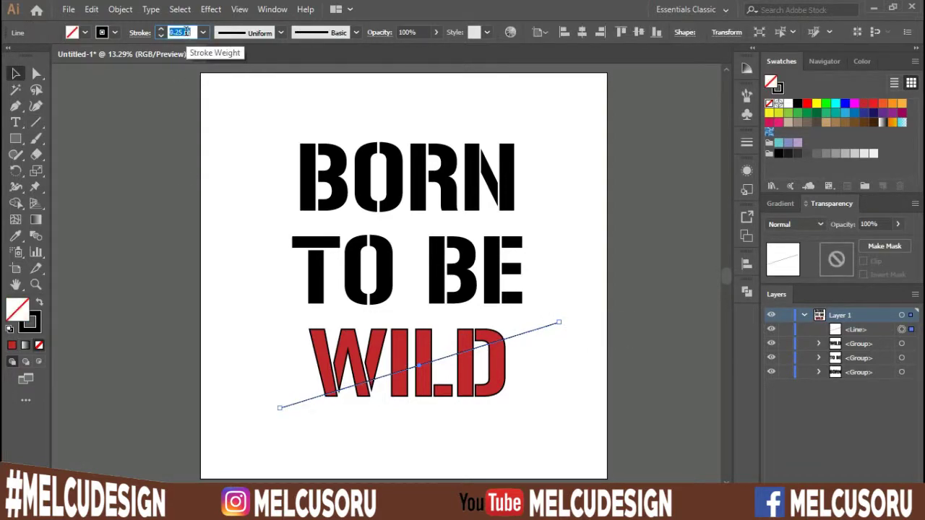
drag(519, 335, 494, 152)
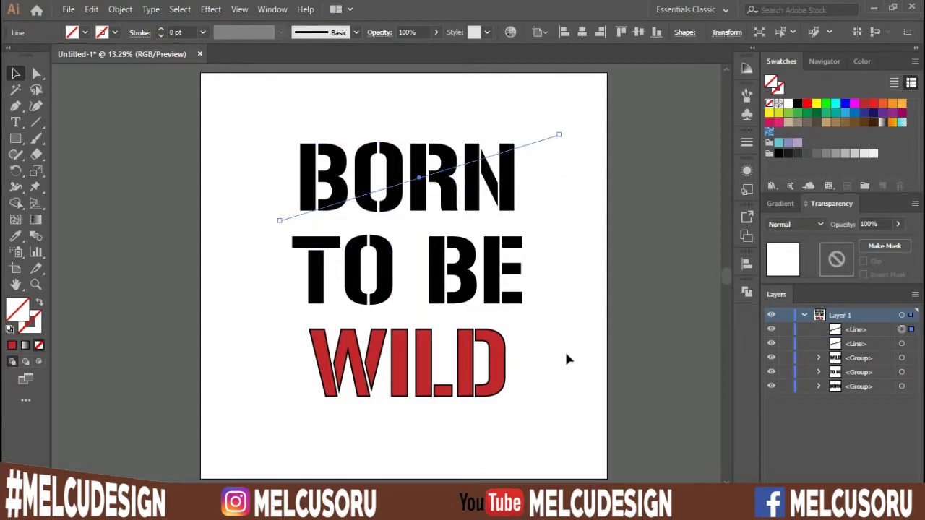
Copy the red fill and 16 pt black stroke from WILD to the word BORN with the Eyedropper
click(507, 194)
key(i)
click(467, 373)
key(v)
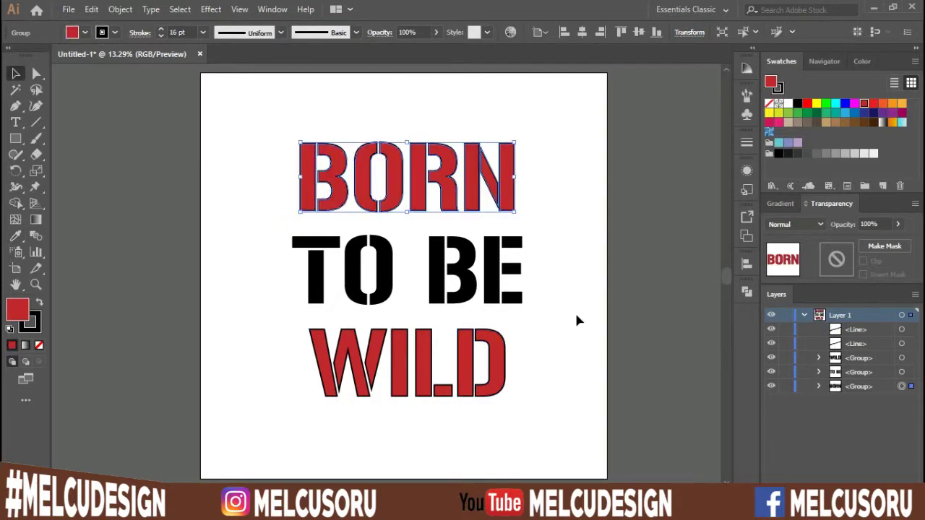
Expand the fill and stroke of the words BORN and WILD
drag(566, 333, 330, 416)
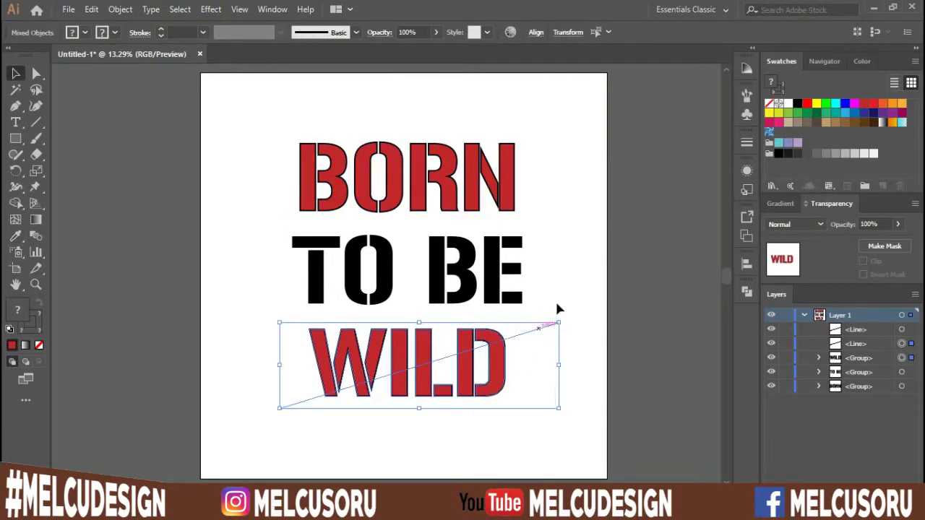
click(567, 237)
drag(552, 163, 438, 180)
click(530, 202)
click(509, 194)
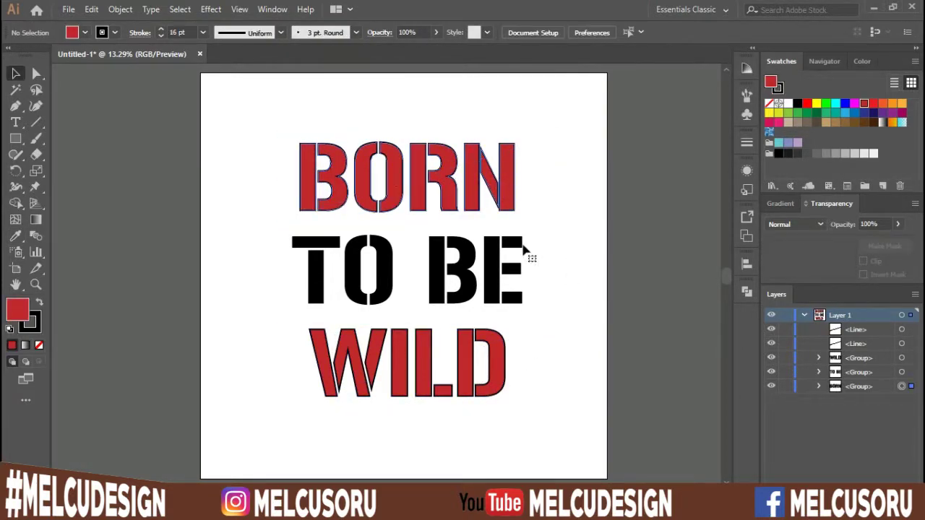
shift+click(496, 353)
click(120, 8)
click(209, 149)
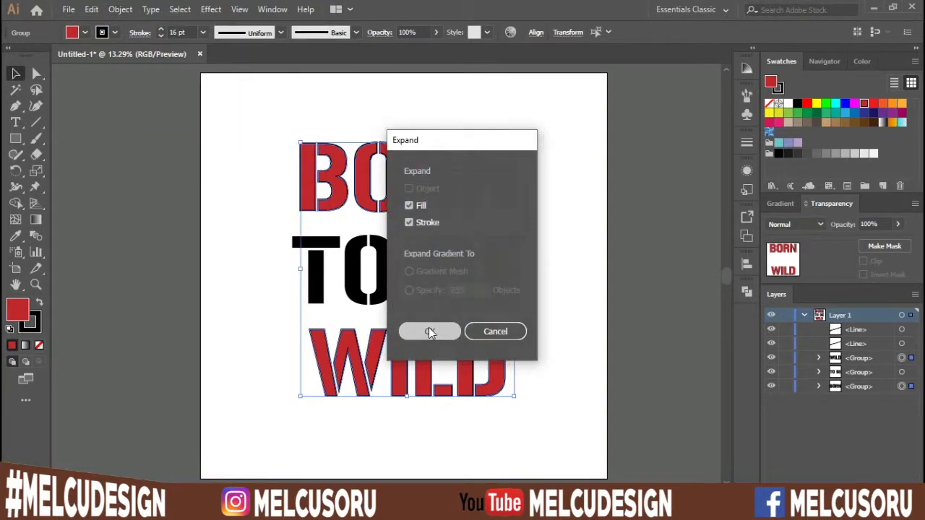
click(431, 332)
click(555, 299)
Remove the red areas above the diagonal line in BORN with the Shape Builder, including the small sliver in the N
drag(562, 130, 258, 186)
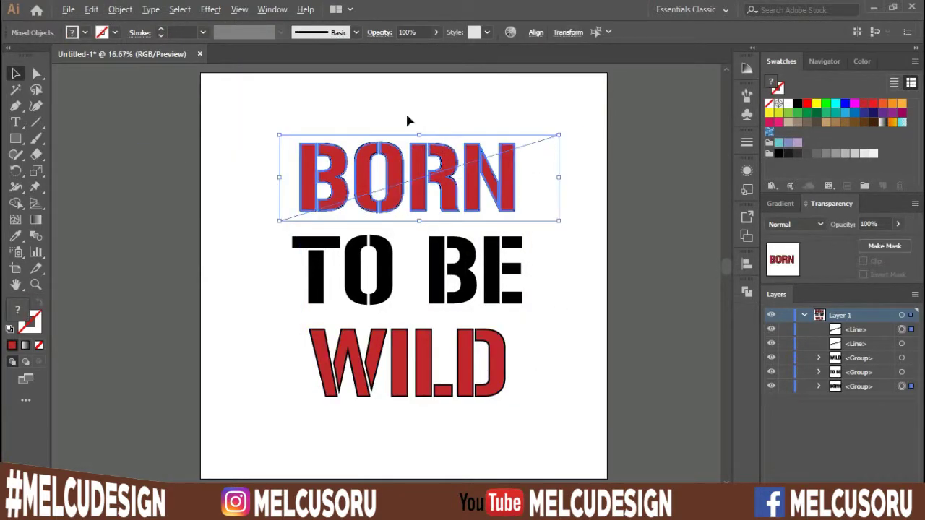
scroll(407, 121, up, 1)
click(16, 203)
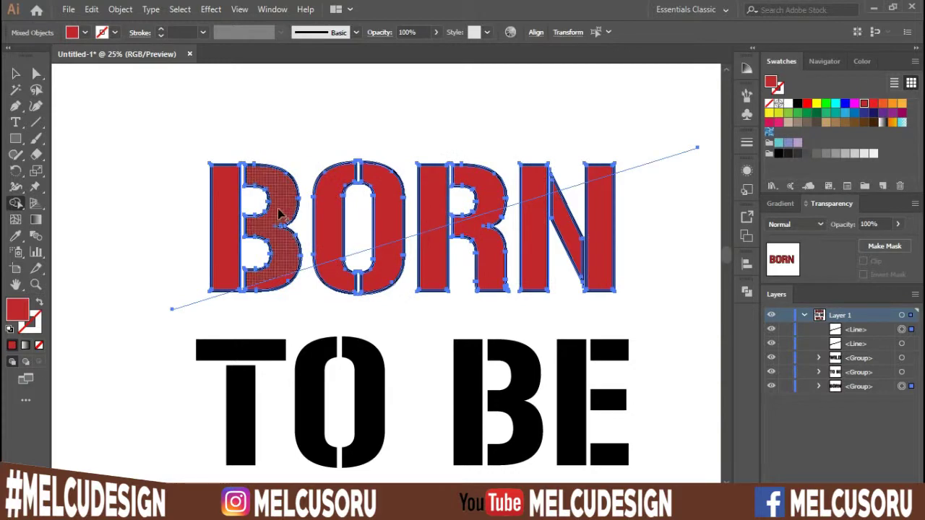
alt+click(277, 210)
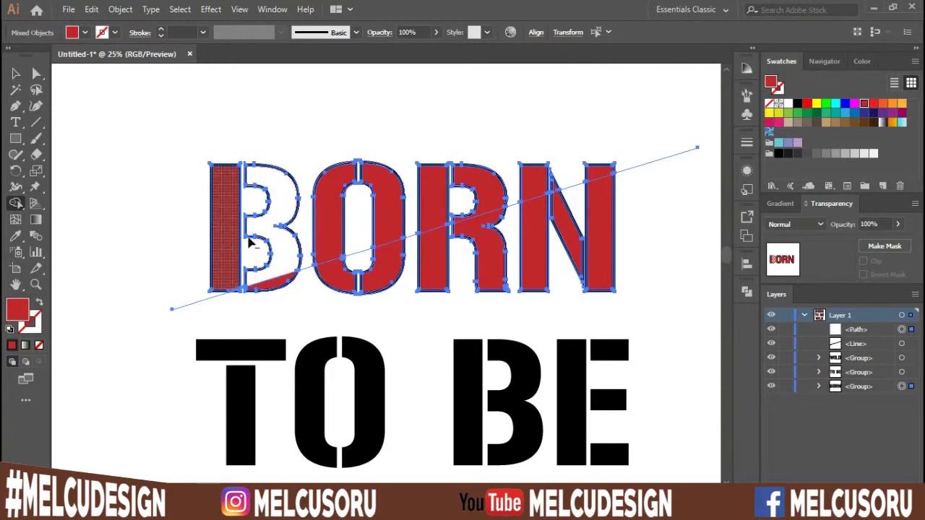
alt+click(228, 241)
alt+click(331, 225)
alt+click(392, 213)
alt+click(483, 201)
alt+click(502, 194)
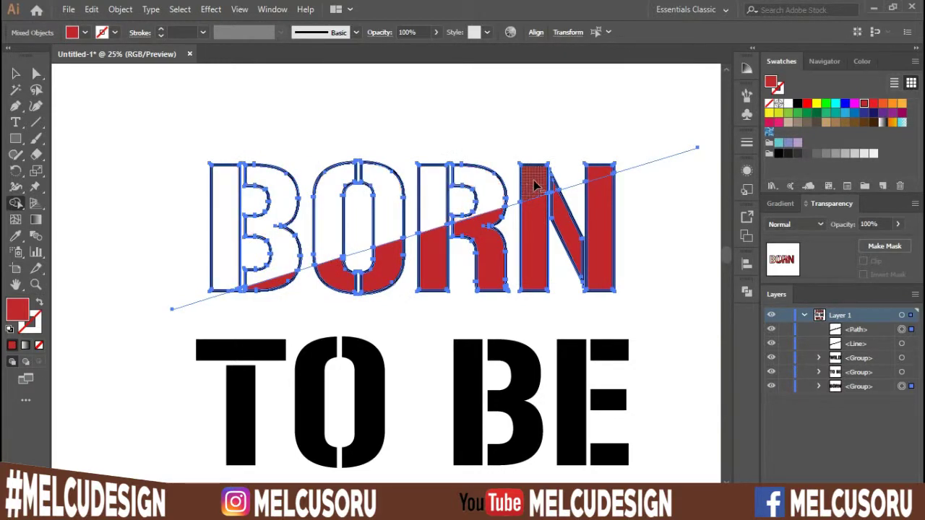
alt+click(537, 186)
scroll(564, 192, up, 2)
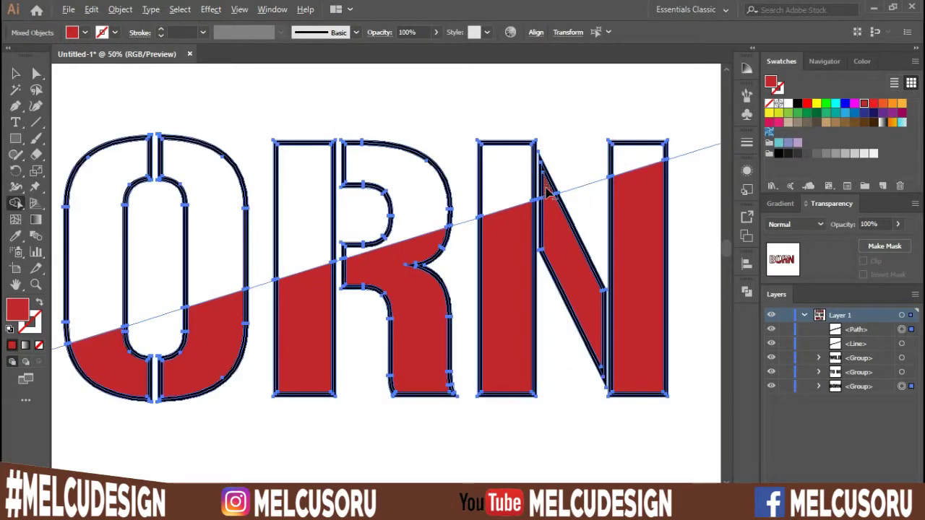
alt+click(548, 189)
scroll(532, 233, down, 2)
Remove the red areas below the diagonal line in WILD with the Shape Builder, including the small pieces in the W
drag(608, 466, 606, 178)
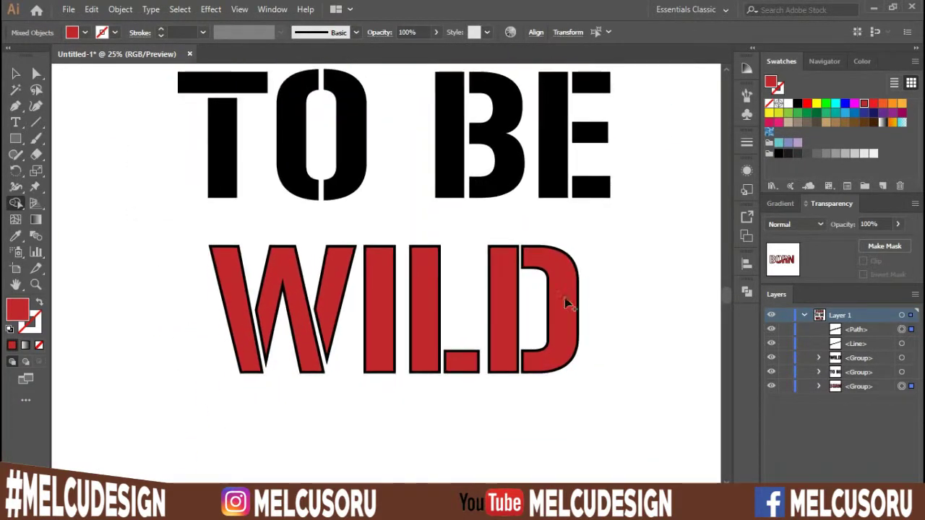
key(v)
click(636, 247)
drag(641, 329, 444, 280)
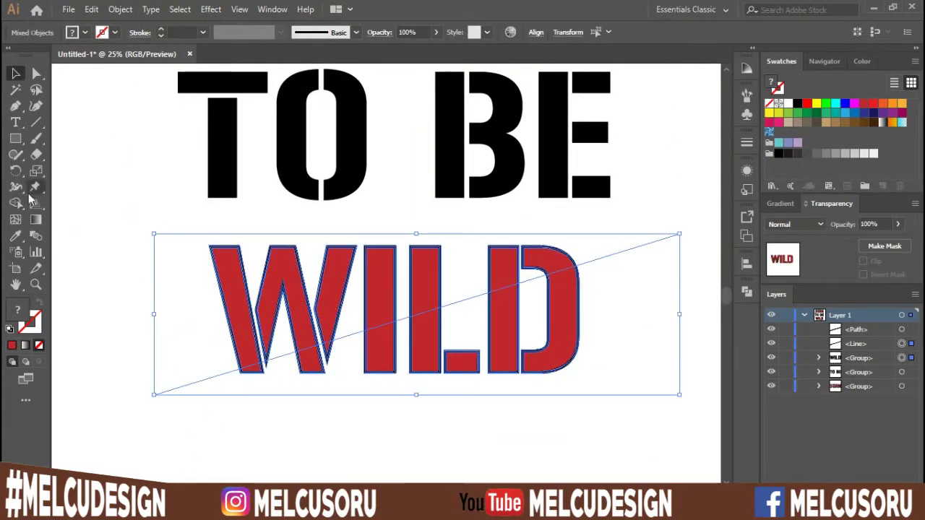
key(shift+m)
mouse_move(558, 319)
mouse_down()
mouse_move(502, 335)
mouse_move(458, 366)
mouse_move(425, 356)
mouse_move(340, 373)
mouse_move(311, 363)
mouse_up()
alt+click(309, 364)
scroll(254, 372, up, 3)
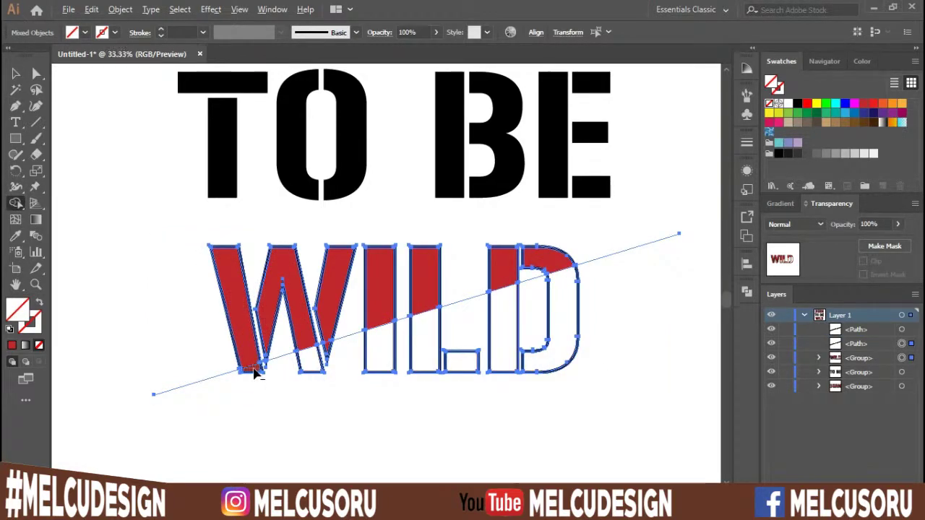
alt+click(261, 368)
alt+click(450, 312)
key(v)
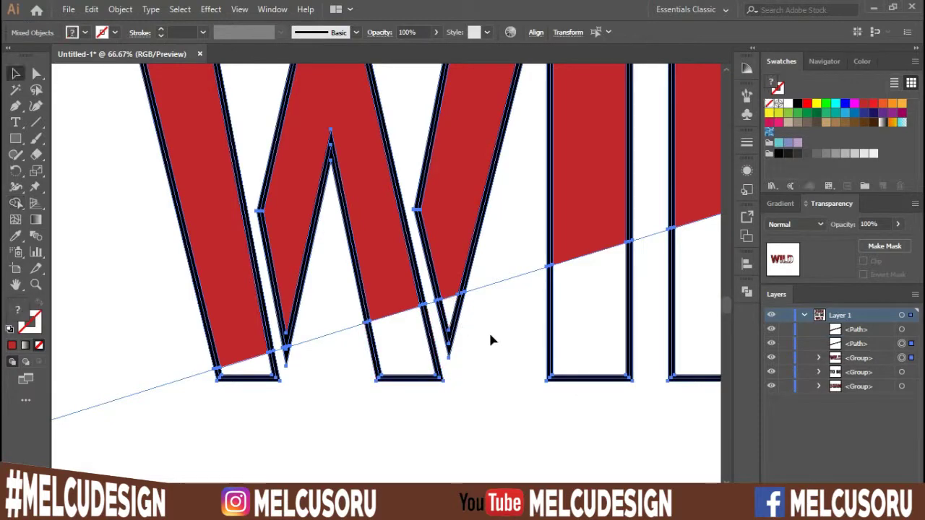
click(498, 339)
Select the invisible diagonal lines over BORN and WILD with the Magic Wand and delete them
scroll(499, 340, down, 3)
drag(669, 266, 507, 326)
scroll(508, 327, down, 2)
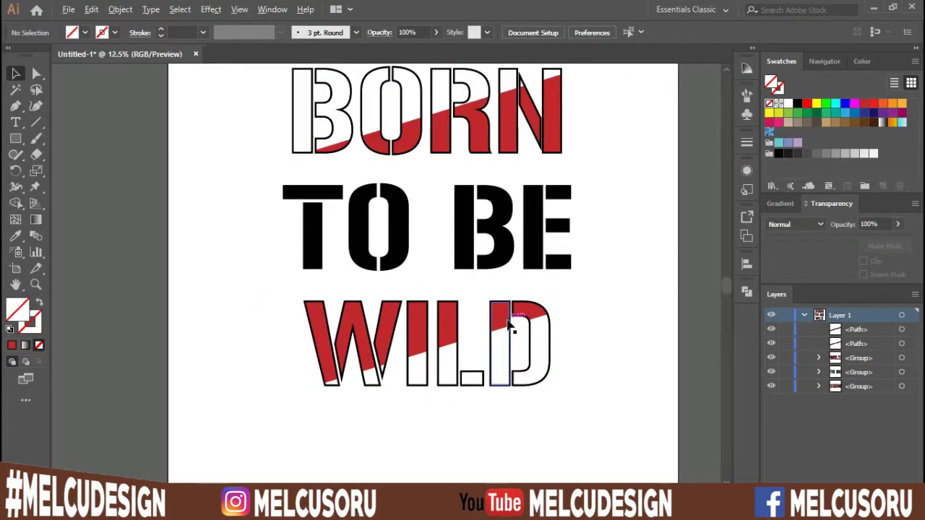
key(y)
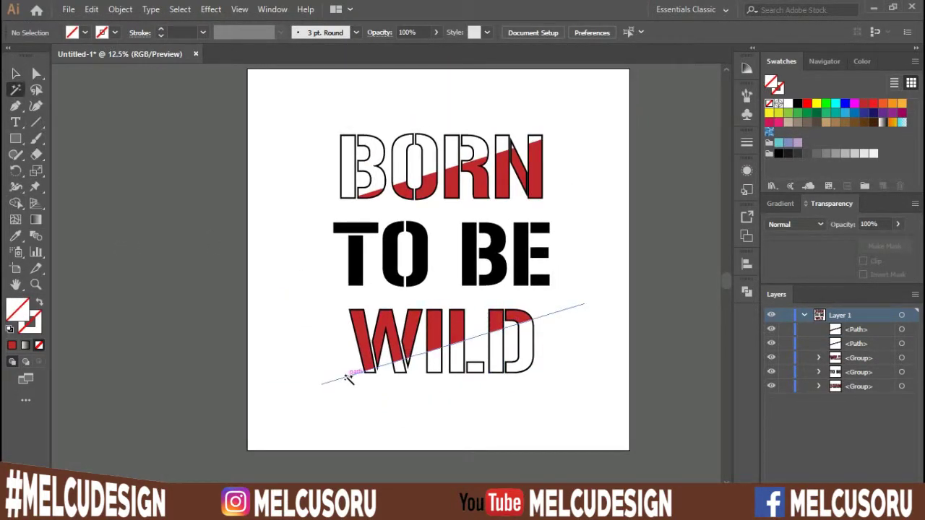
click(349, 376)
key(Delete)
key(v)
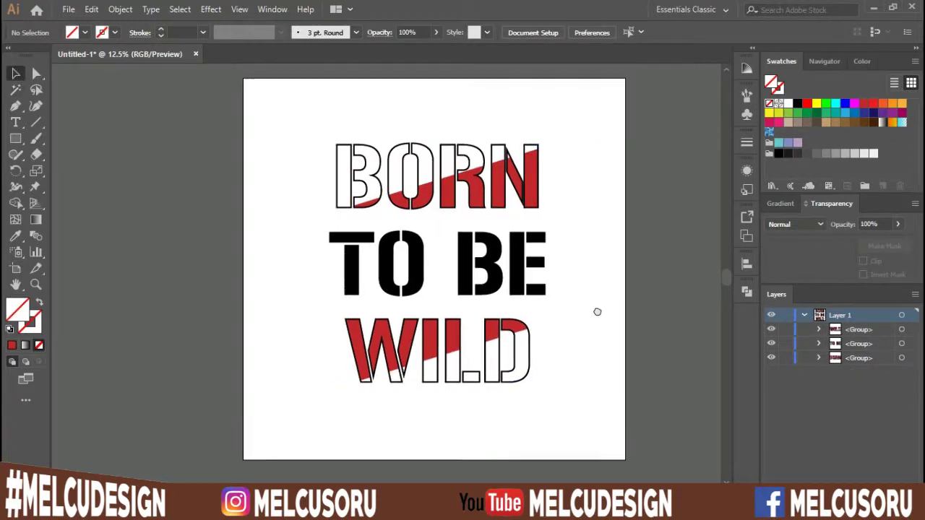
Select all remaining red areas of BORN and WILD with the Magic Wand and fill them with black
click(16, 90)
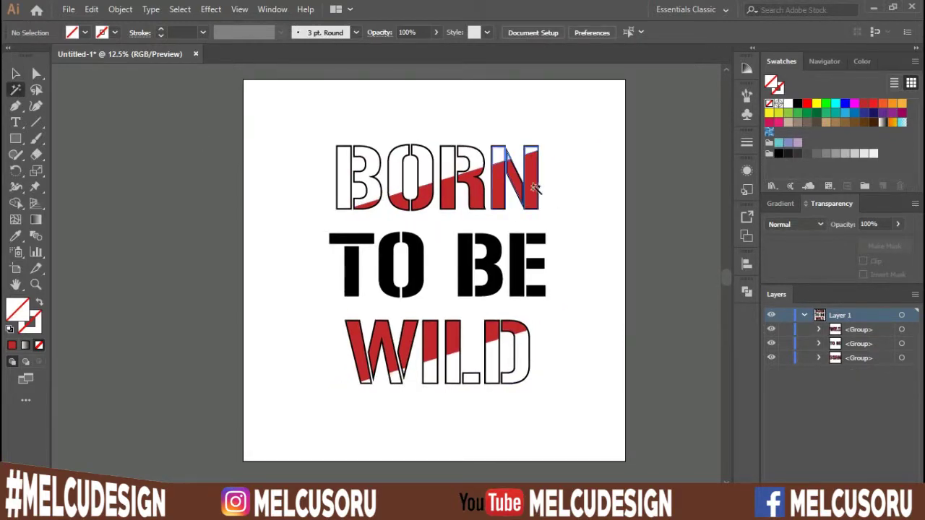
click(537, 187)
click(798, 104)
key(v)
click(590, 262)
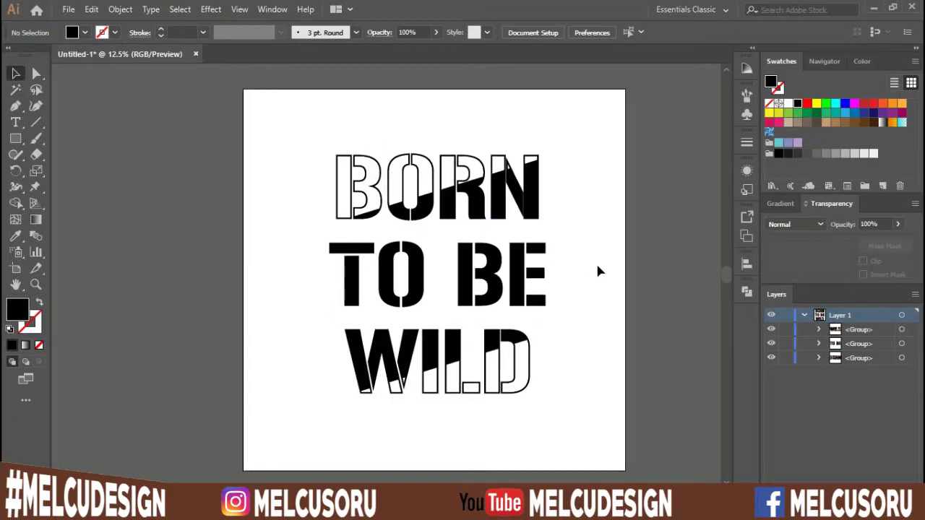
Draw a portrait rectangle enclosing the three lines of lettering and centre it horizontally and vertically on the artboard
click(15, 139)
mouse_move(323, 144)
mouse_down()
mouse_move(513, 440)
mouse_move(561, 422)
mouse_up()
click(747, 264)
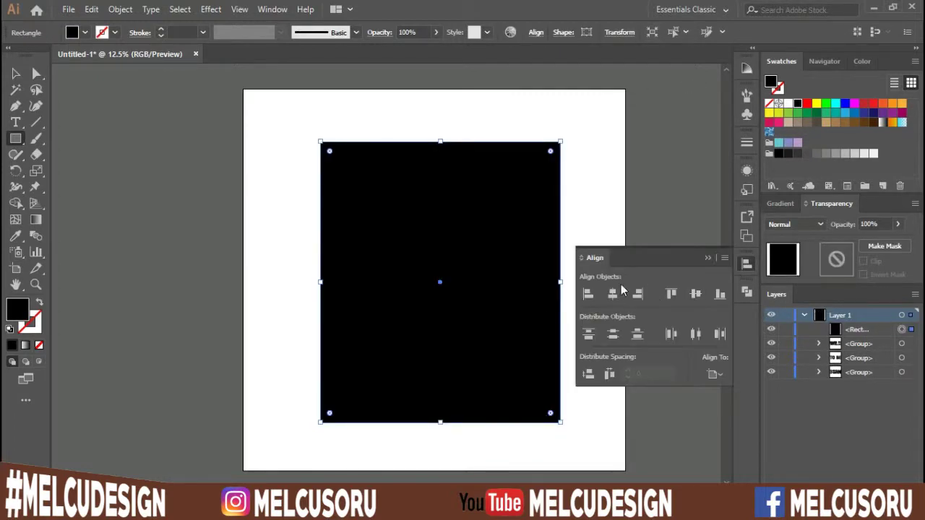
click(618, 293)
click(687, 293)
Swap the rectangle's fill and stroke to make a black outline, and raise its stroke weight to 56 pt
click(37, 303)
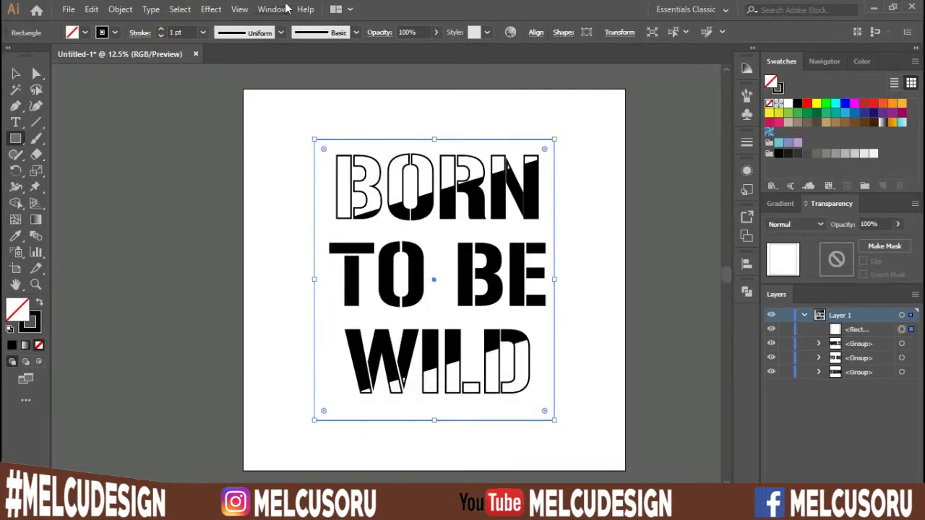
scroll(188, 32, up, 20)
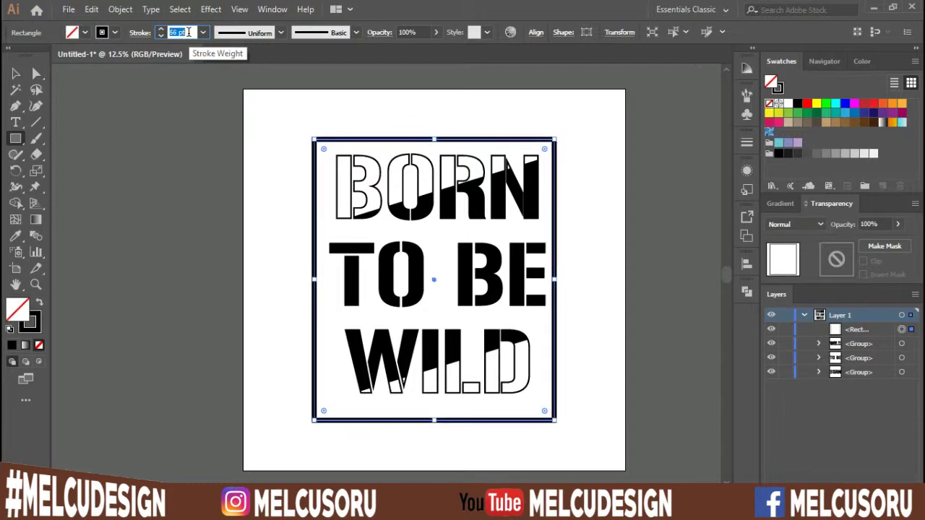
Bring the rectangular frame's stroke weight to 66 pt and centre the frame and all three lettering lines horizontally
click(16, 73)
click(266, 163)
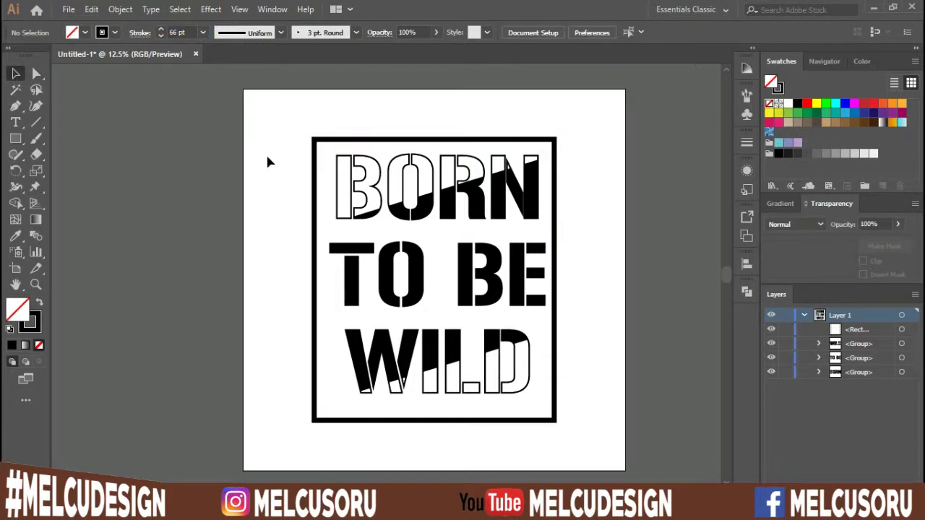
drag(581, 149, 276, 418)
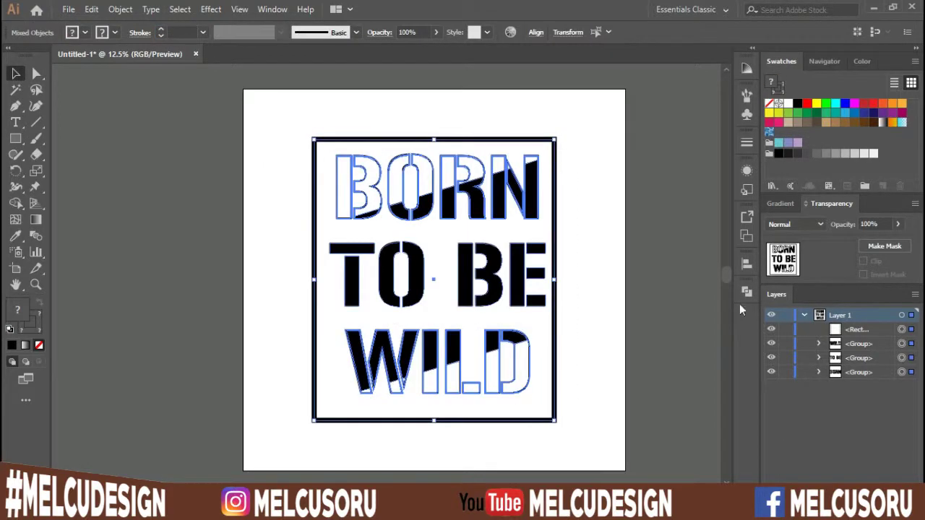
click(746, 264)
click(616, 296)
click(619, 296)
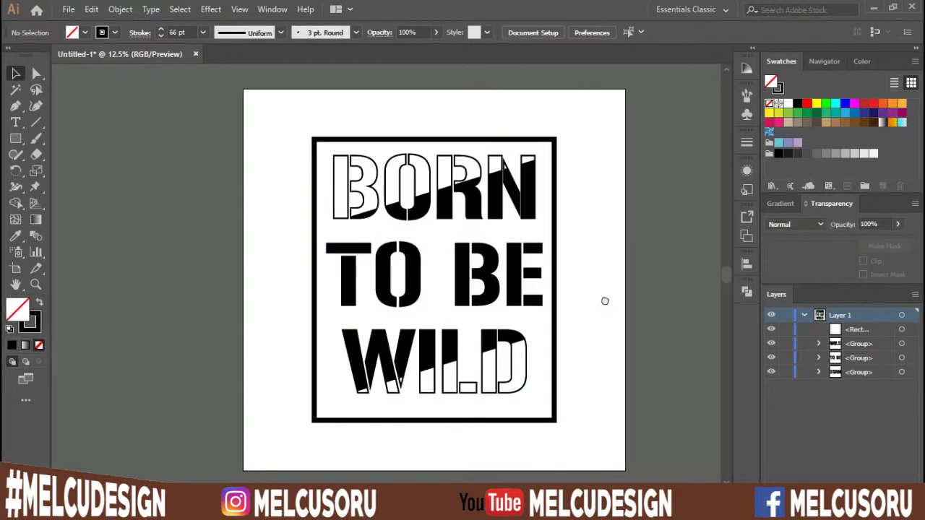
Rotate the rectangular frame a few degrees clockwise around the lettering
click(555, 295)
drag(560, 137, 546, 122)
Try a copy of the tilted frame pasted in front and rotated counter-clockwise, and delete that copy
key(ctrl+c)
key(ctrl+f)
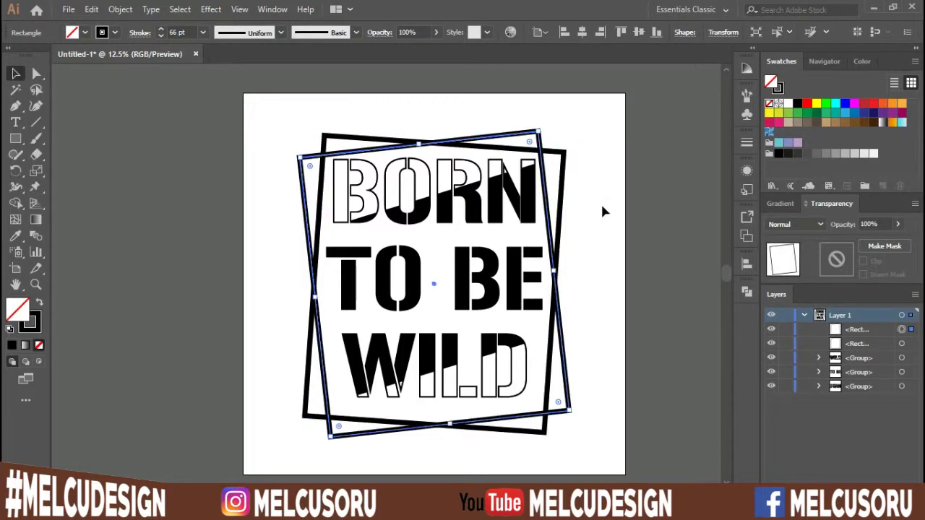
click(602, 206)
scroll(602, 214, up, 1)
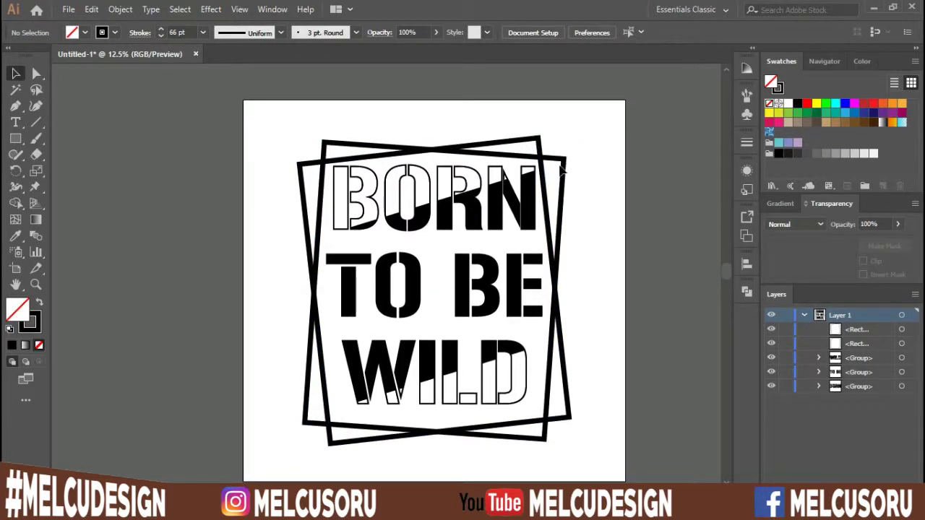
click(539, 138)
key(Delete)
Create a reflected copy of the tilted frame so the two rectangles cross symmetrically
click(563, 161)
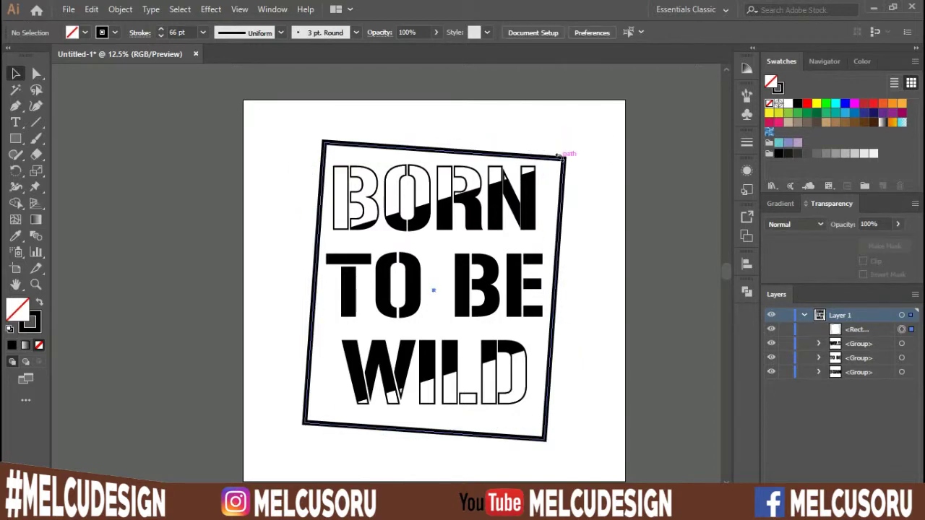
right_click(558, 232)
mouse_move(600, 417)
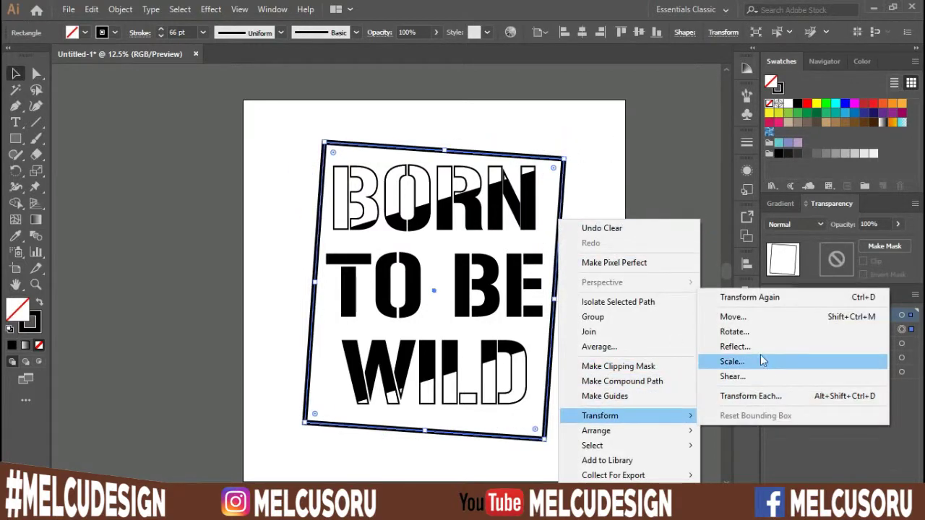
click(730, 345)
click(634, 304)
click(588, 214)
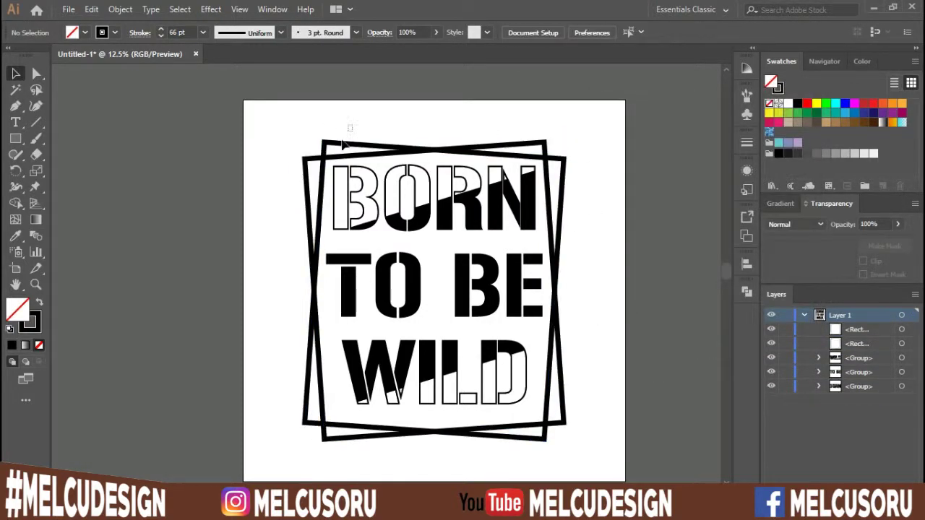
Expand both crossing frames so their strokes become filled black shapes
drag(326, 154, 317, 181)
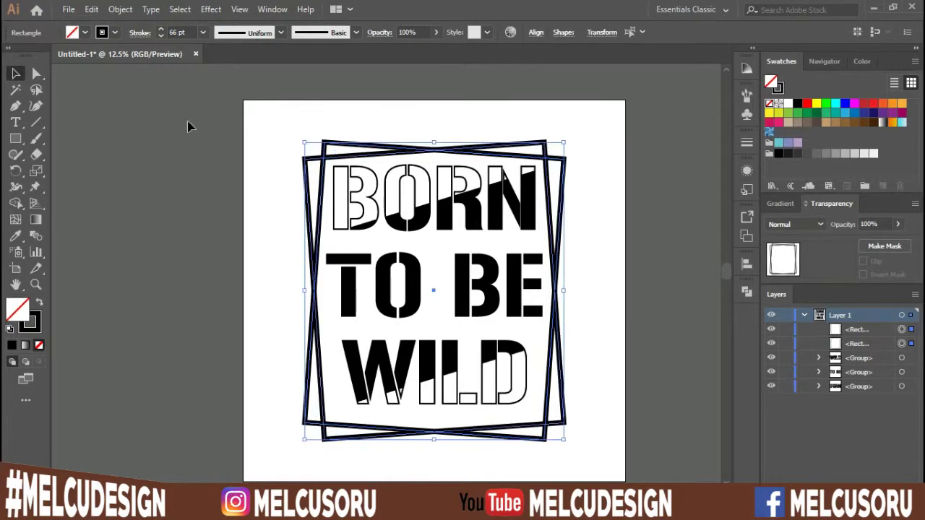
click(120, 9)
click(217, 152)
click(441, 331)
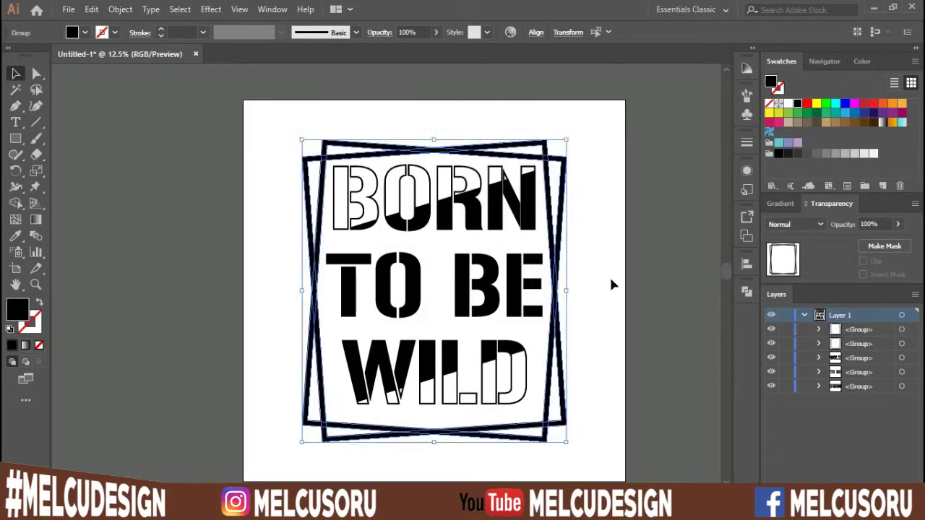
click(608, 280)
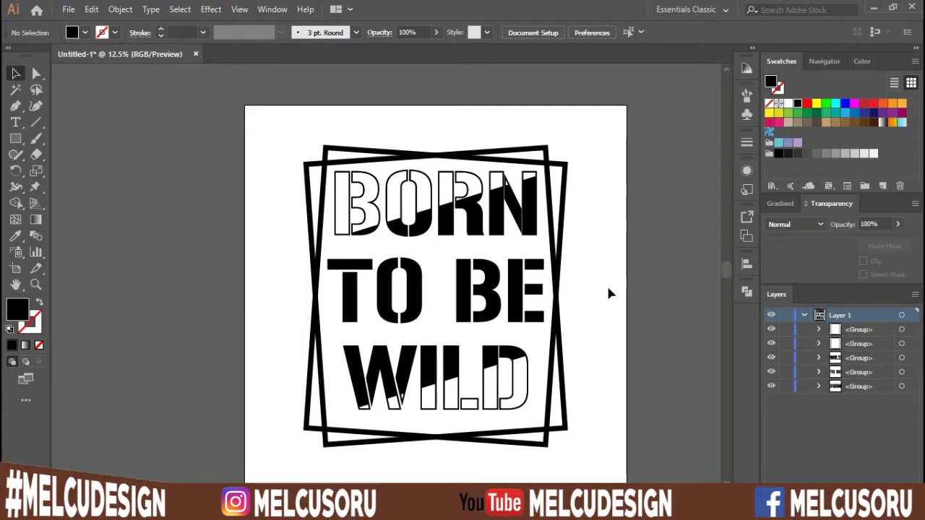
Draw a large rectangle covering the crossed frames and the lettering, and fill it with blue
drag(616, 289, 603, 286)
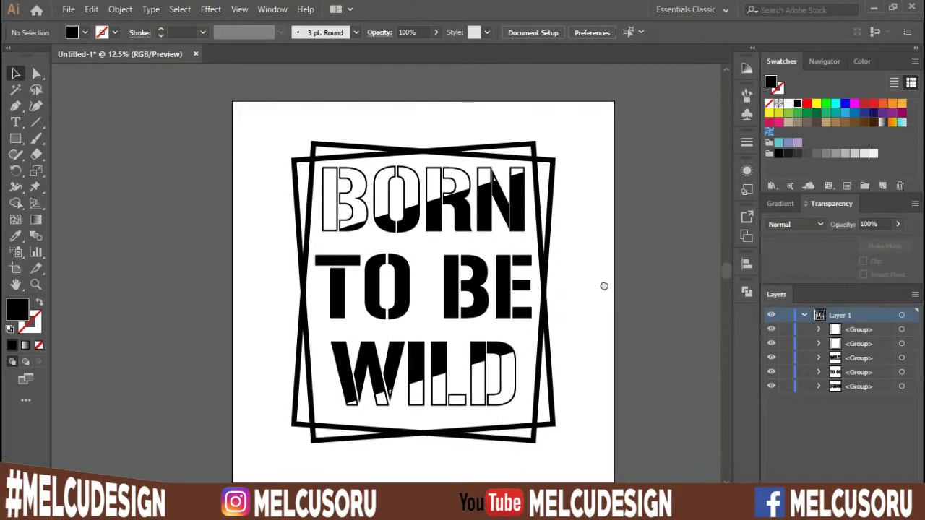
click(16, 139)
mouse_move(261, 128)
mouse_down()
mouse_move(573, 383)
mouse_move(579, 349)
mouse_up()
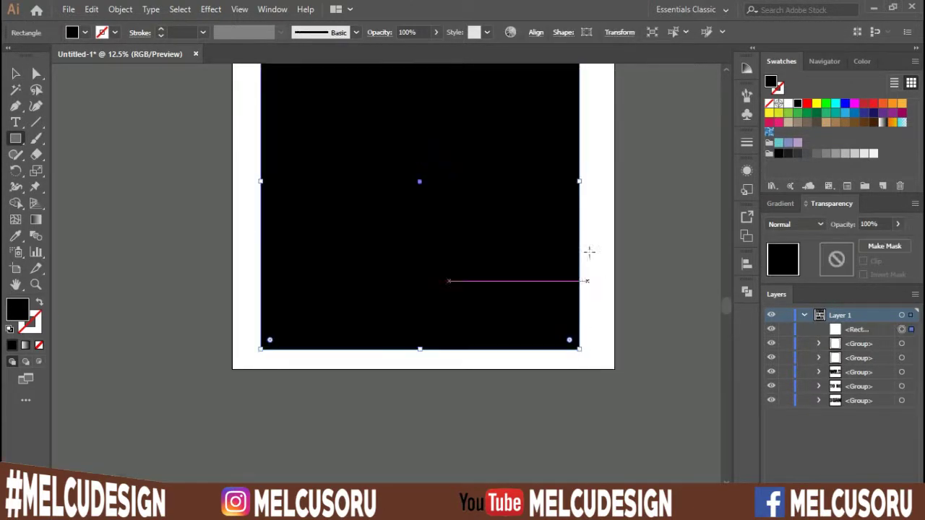
drag(597, 203, 589, 308)
key(v)
click(855, 114)
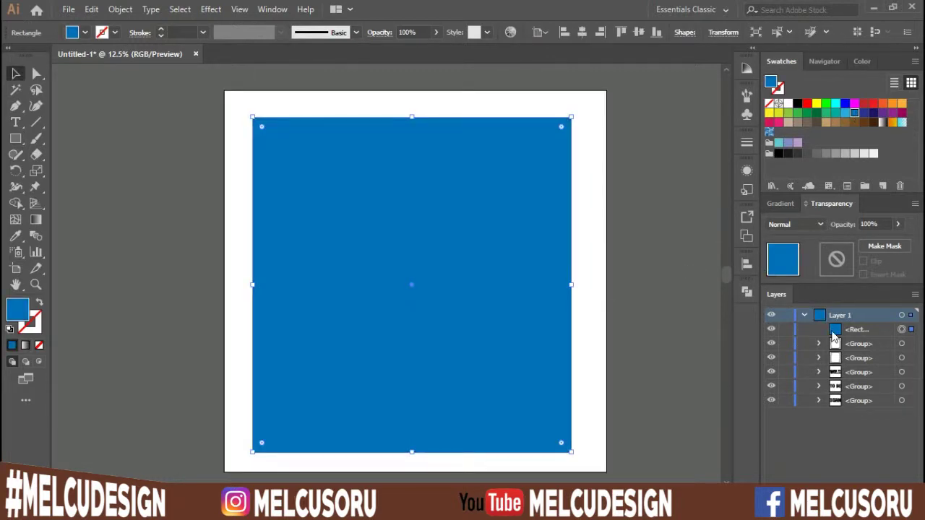
Move the blue rectangle behind all the artwork and lock the three lettering groups
drag(835, 334, 856, 408)
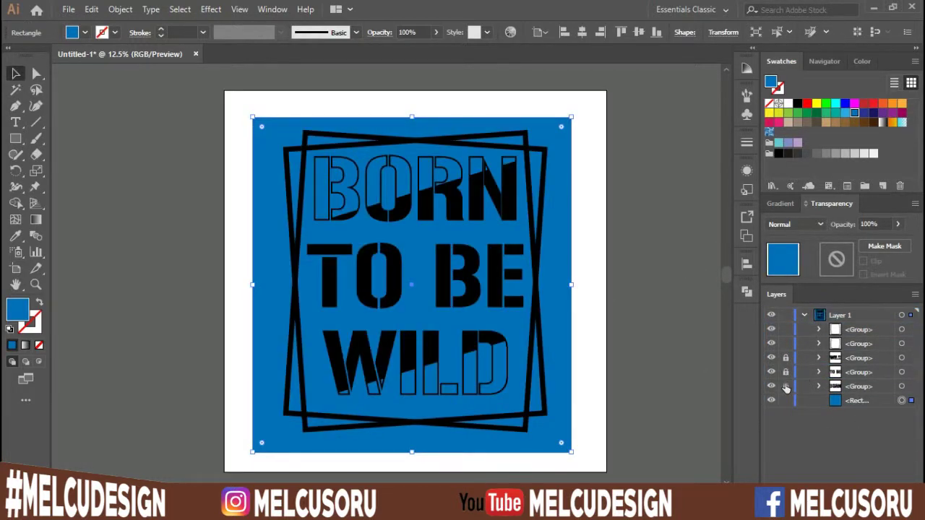
click(611, 316)
Use the Shape Builder on the blue rectangle and both frames to remove the blue outside the frames and inside their shared centre
drag(607, 174, 491, 264)
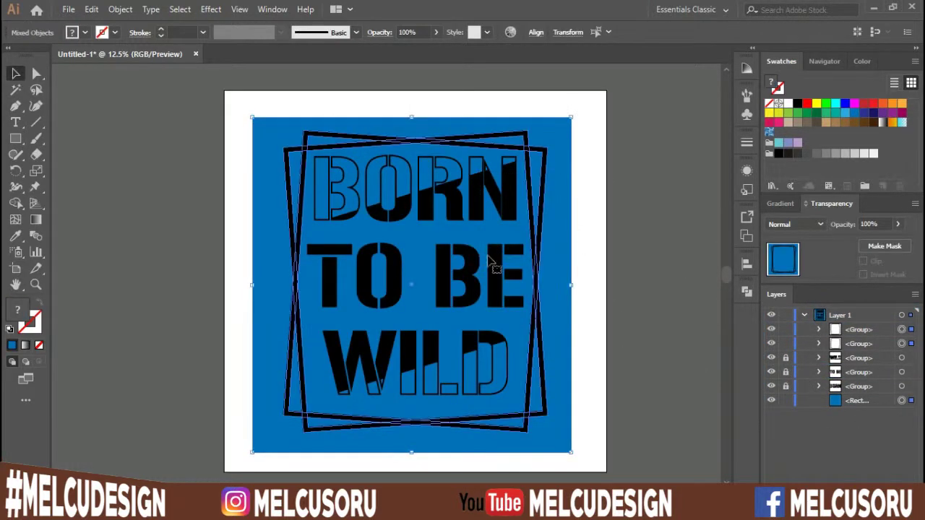
click(17, 206)
drag(238, 149, 278, 205)
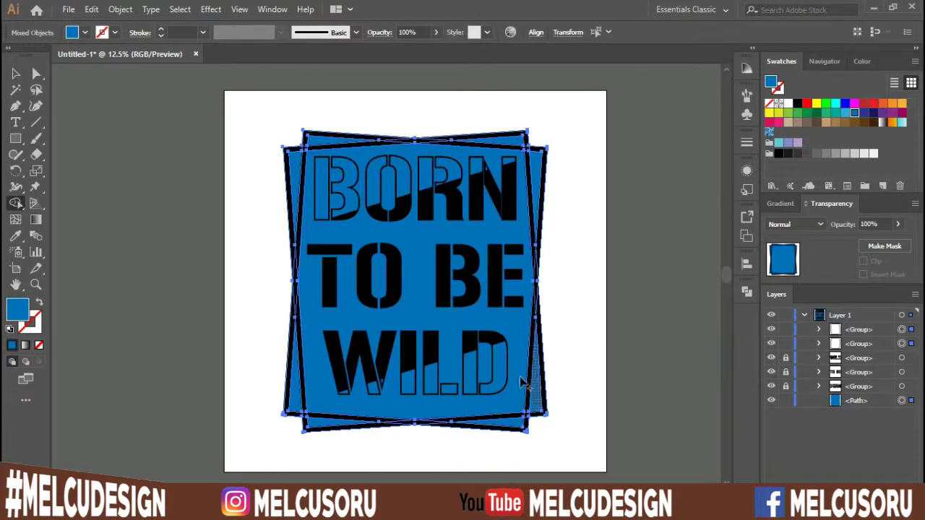
alt+click(516, 334)
key(v)
click(587, 237)
drag(588, 246, 587, 260)
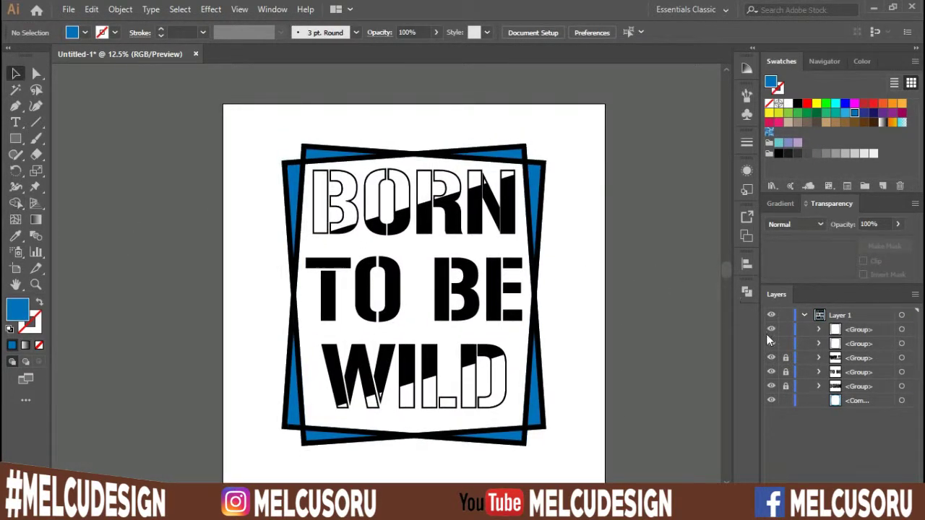
Unlock the lettering groups, select the blue slivers between the frames with the Magic Wand and fill them with black
drag(788, 372, 786, 387)
click(16, 89)
click(293, 177)
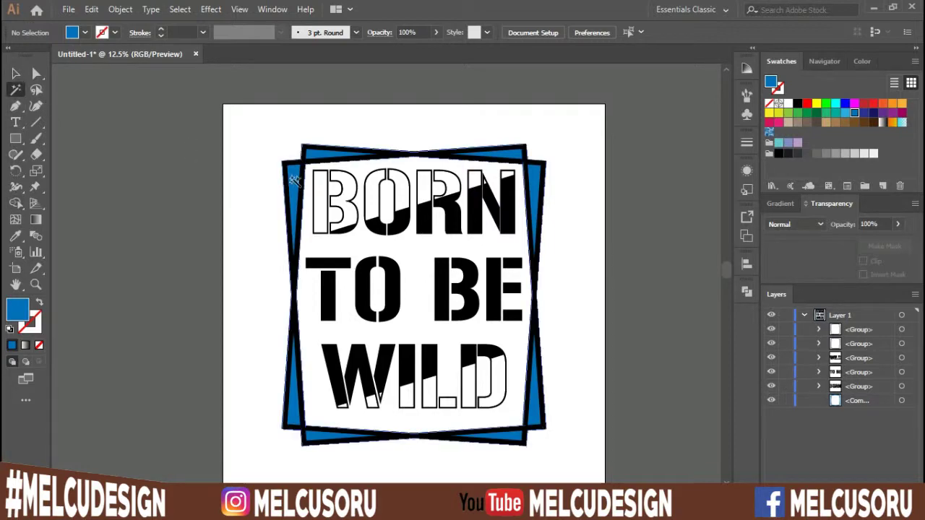
click(798, 103)
key(v)
click(596, 237)
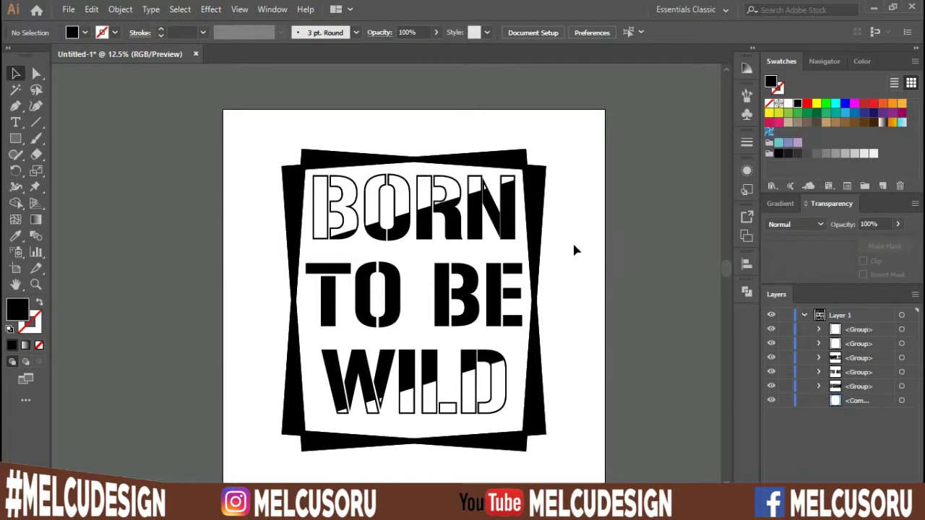
Draw a black rectangular band over TO BE, spanning between the frame's sides, and centre it on the artboard
click(16, 140)
drag(296, 256, 533, 336)
key(v)
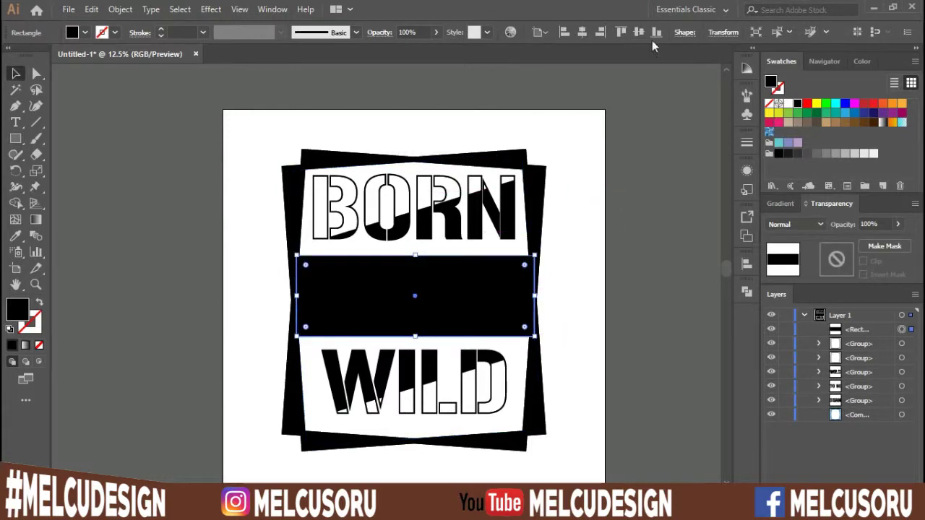
click(641, 33)
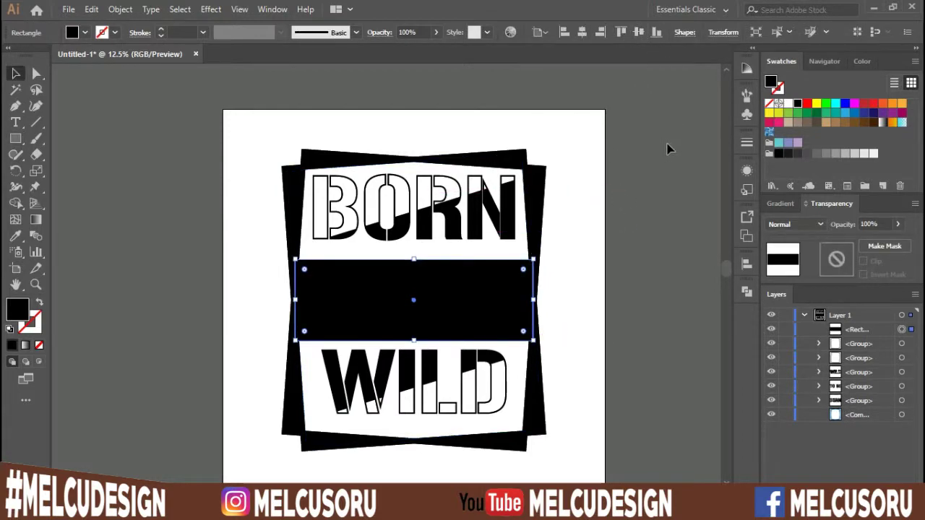
Hide the black band covering TO BE
click(679, 233)
click(771, 331)
Group the BORN, TO BE and WILD lettering and centre the group vertically on the artboard
click(479, 232)
shift+click(495, 312)
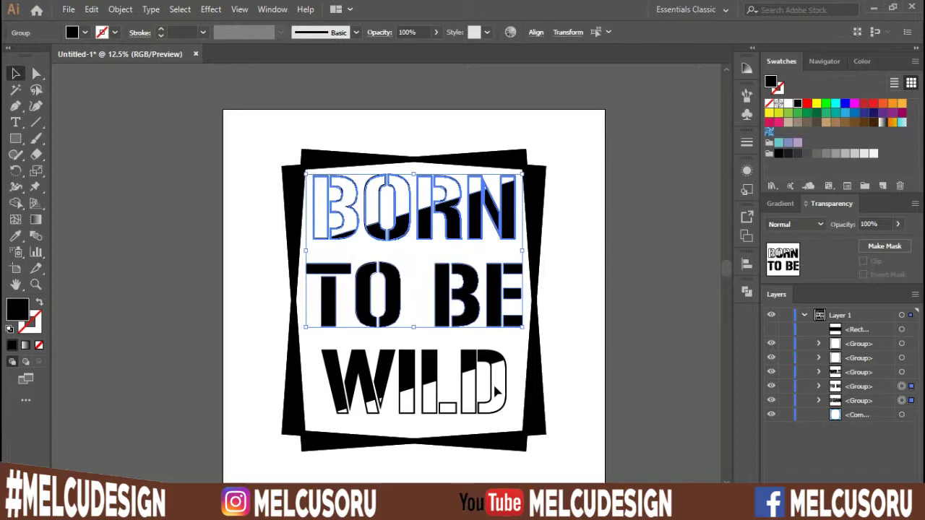
shift+click(498, 367)
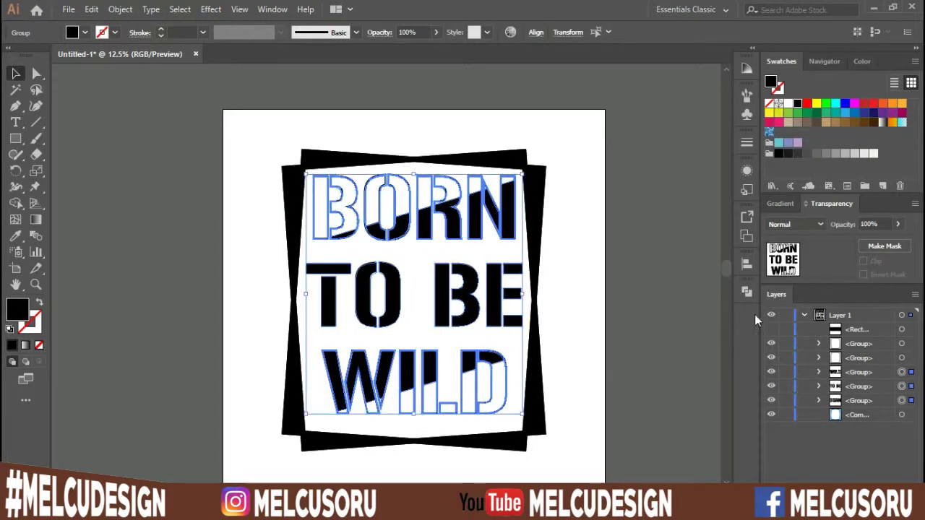
click(747, 264)
click(714, 374)
click(723, 392)
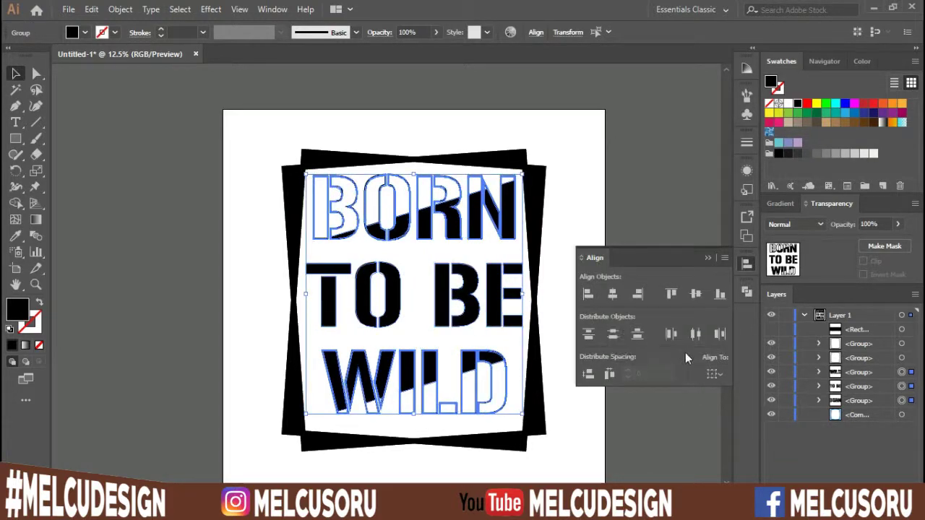
click(714, 374)
click(723, 420)
key(ctrl+g)
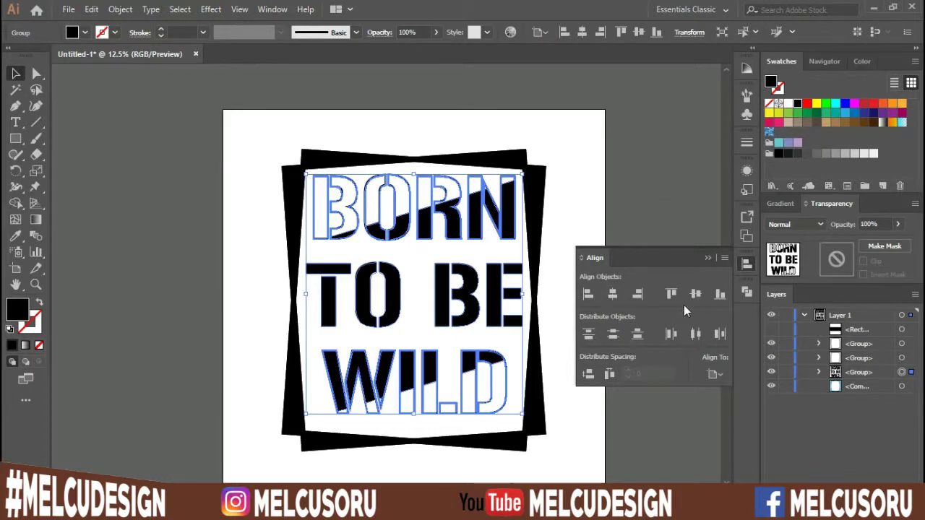
click(695, 293)
click(708, 258)
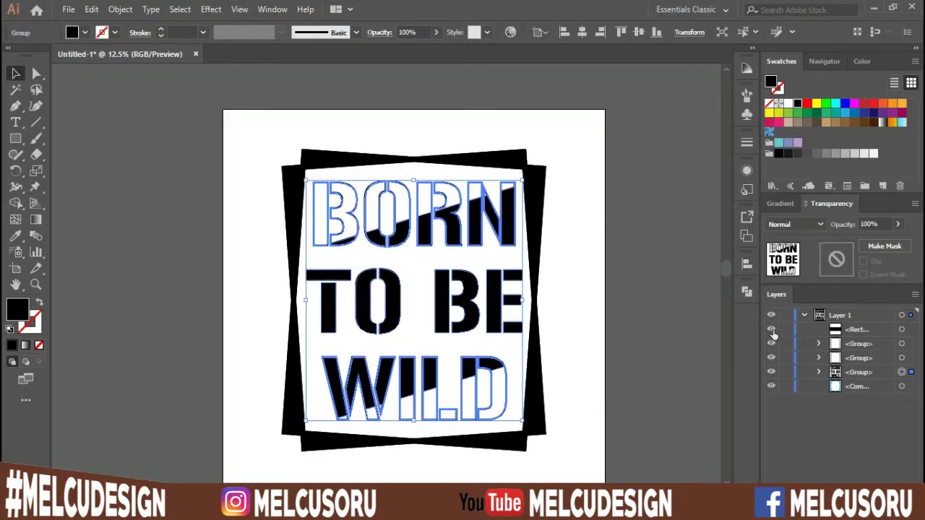
Show the black band again and move it beneath the lettering group
click(668, 356)
drag(856, 330, 863, 379)
Select the TO BE lettering inside the lettering group and fill it with white
click(819, 358)
click(901, 386)
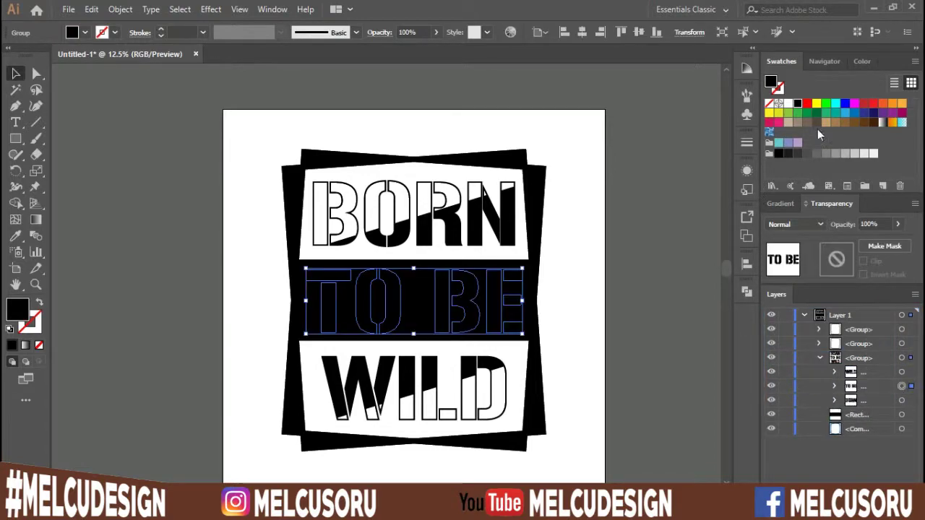
click(788, 104)
click(646, 323)
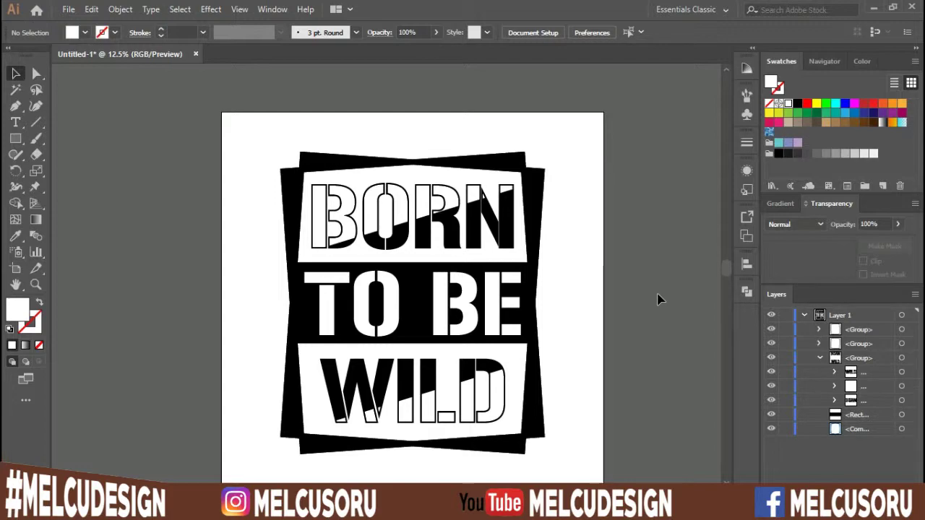
Cut the white TO BE lettering and paste it into an opacity mask on the black band, with Clip off and Invert Mask on
click(902, 401)
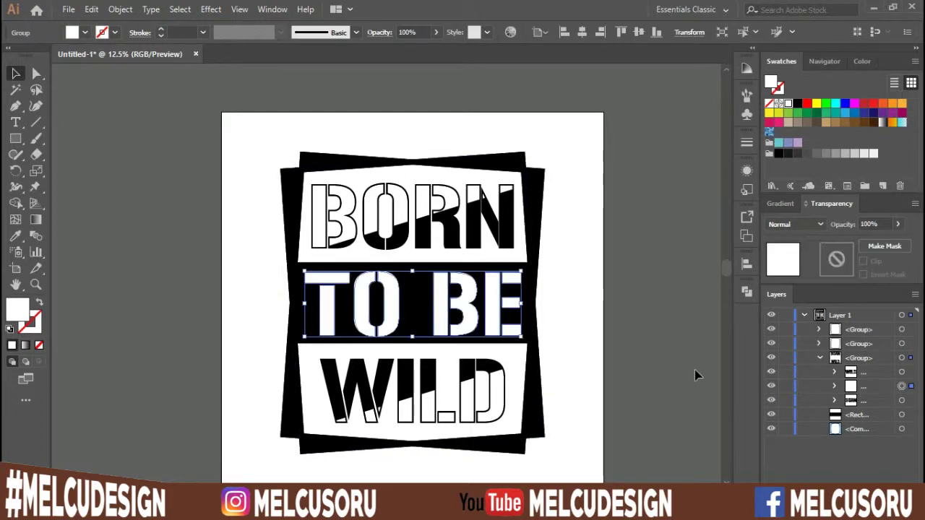
key(Delete)
click(901, 401)
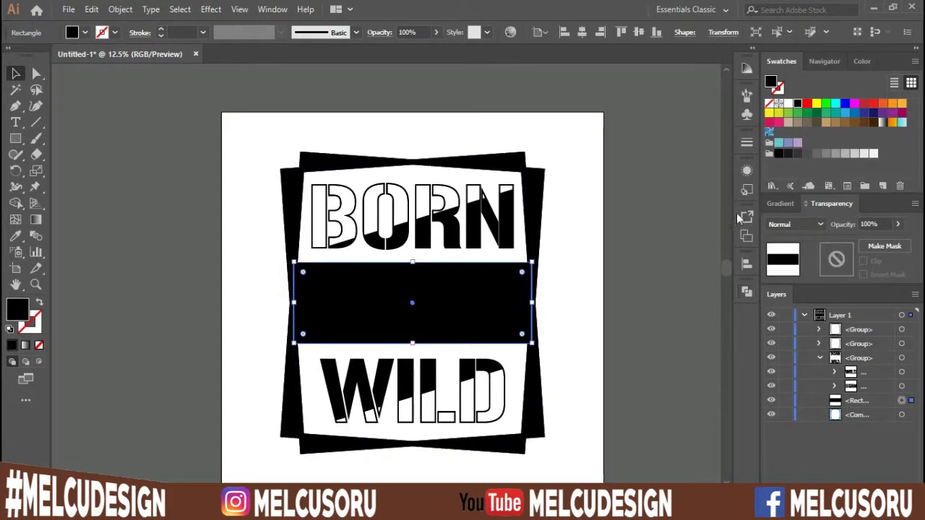
double_click(831, 263)
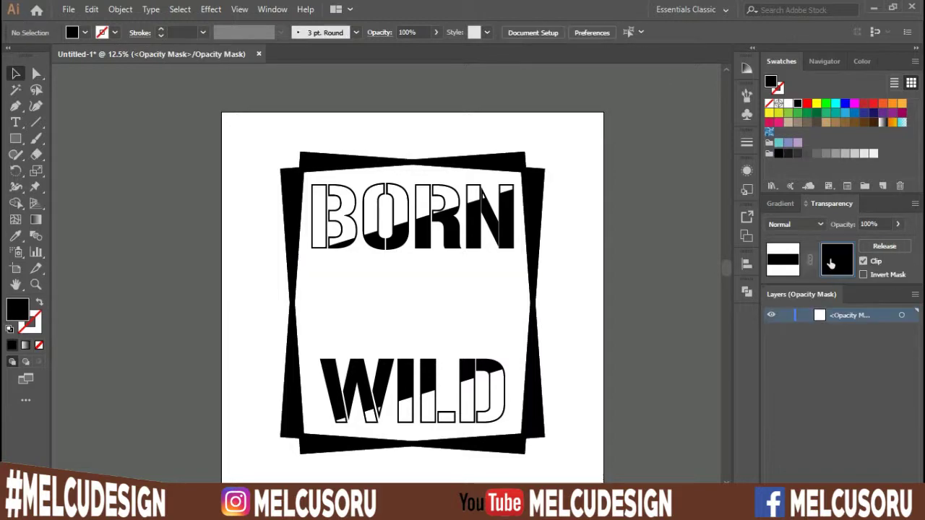
key(ctrl+f)
click(871, 263)
click(865, 274)
click(791, 262)
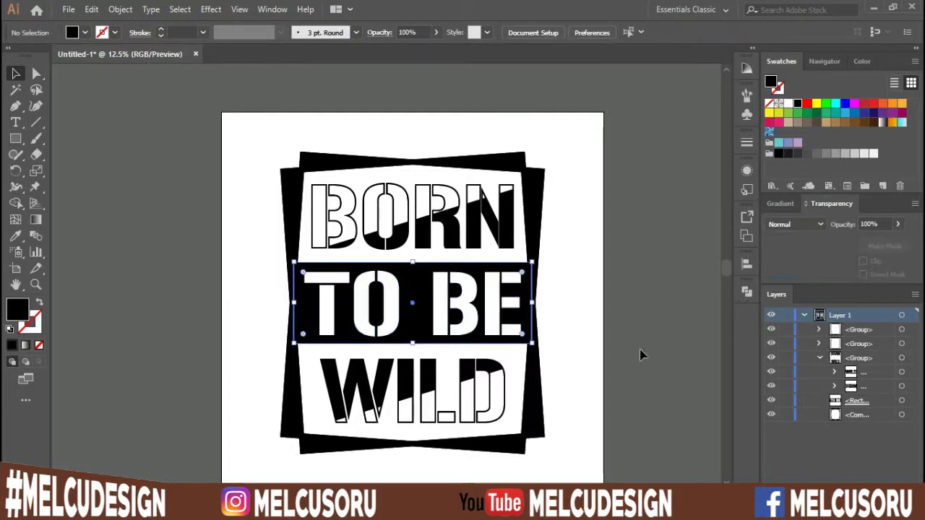
click(640, 351)
scroll(649, 339, down, 1)
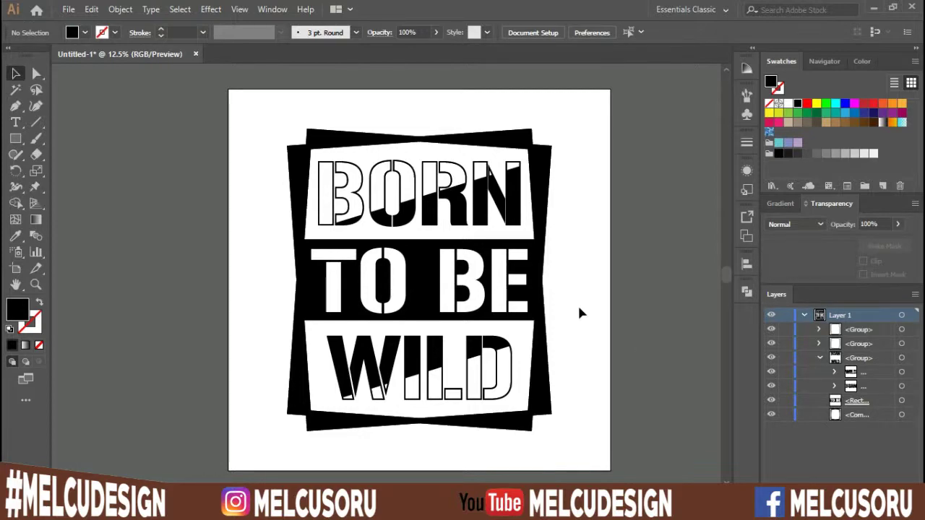
click(817, 357)
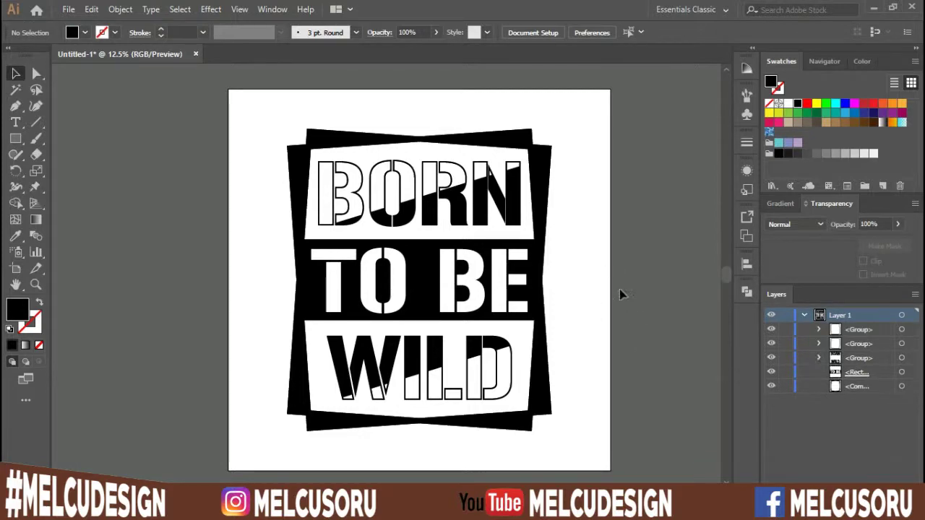
Select the frames, black band and all lettering, and group them into one object
drag(582, 125, 261, 479)
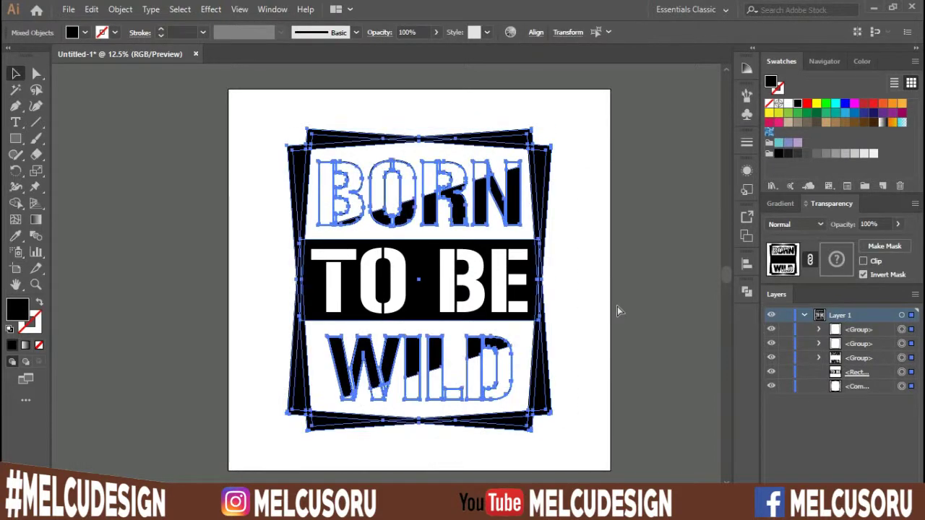
key(ctrl+g)
click(591, 260)
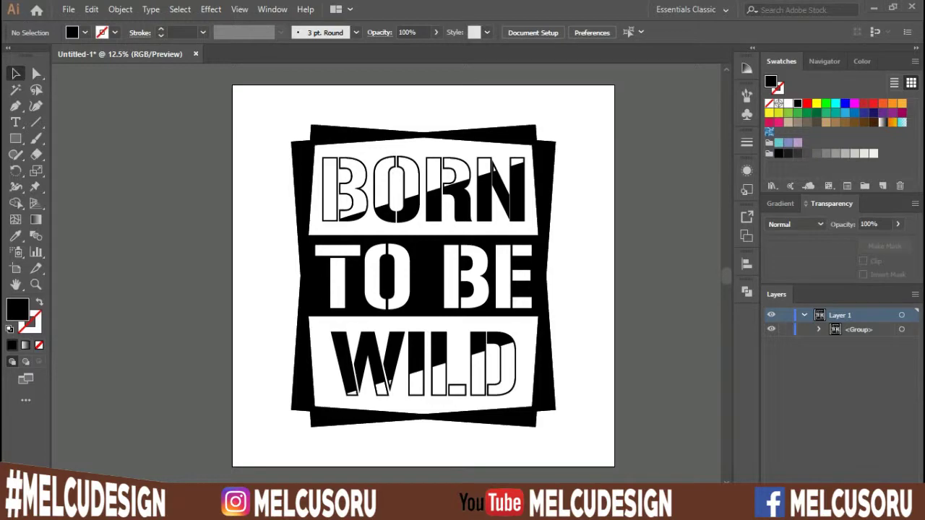
Bring the scratch-2409873_960_720 texture into the artwork and enlarge and widen it until it covers the whole design
key(alt+Tab)
drag(466, 421, 456, 253)
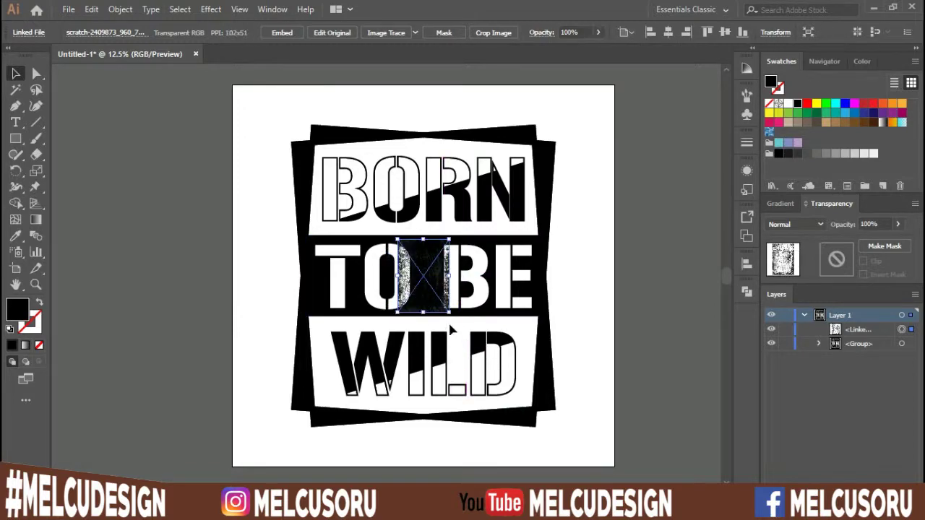
drag(461, 300, 554, 437)
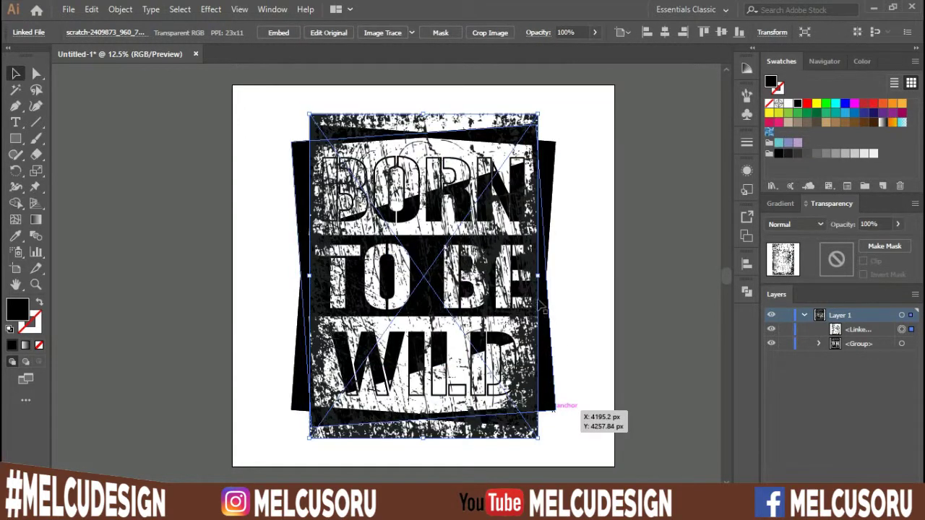
drag(553, 275, 563, 275)
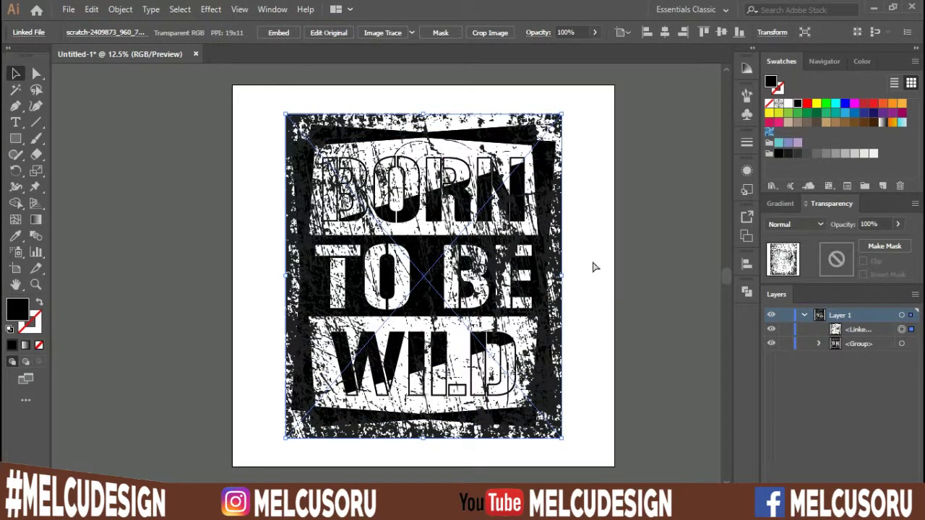
Put the scratch texture into an opacity mask on the design group with Clip off, and leave mask editing
click(885, 245)
click(837, 260)
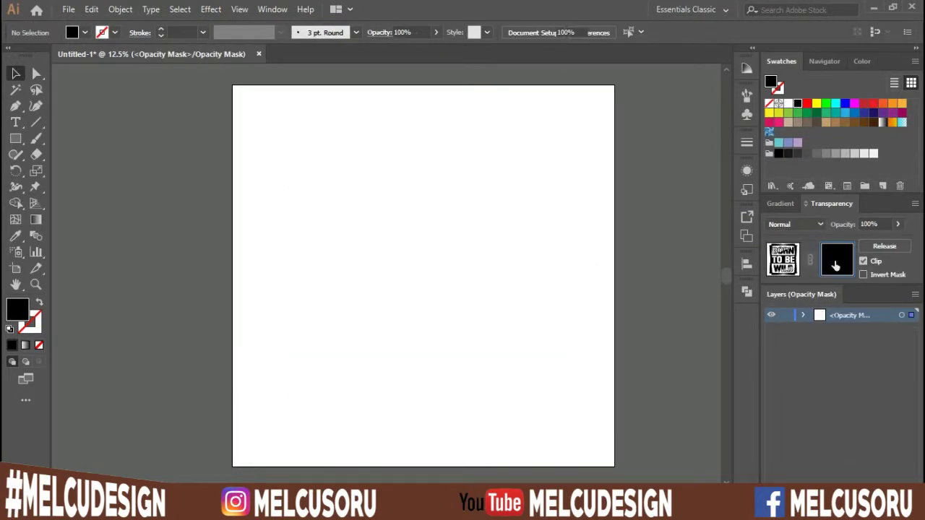
click(875, 263)
click(658, 302)
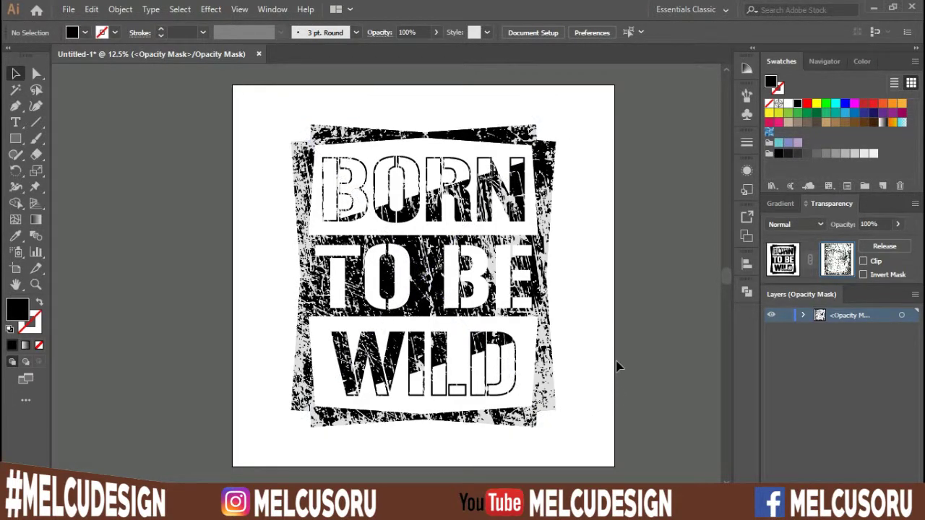
key(ctrl+a)
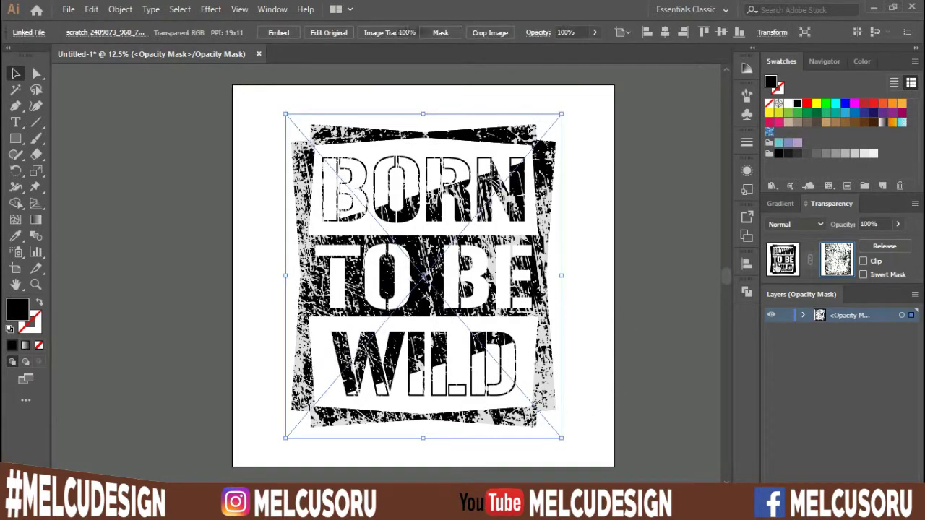
click(783, 258)
Move the textured design off the artboard to check its transparency, and undo the move
drag(433, 304, 643, 304)
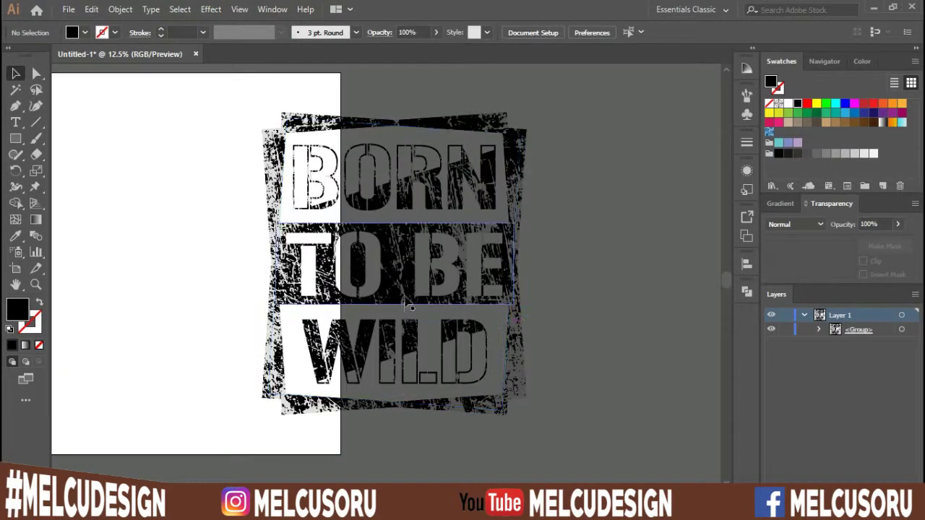
drag(405, 290, 547, 281)
click(591, 455)
drag(622, 445, 599, 443)
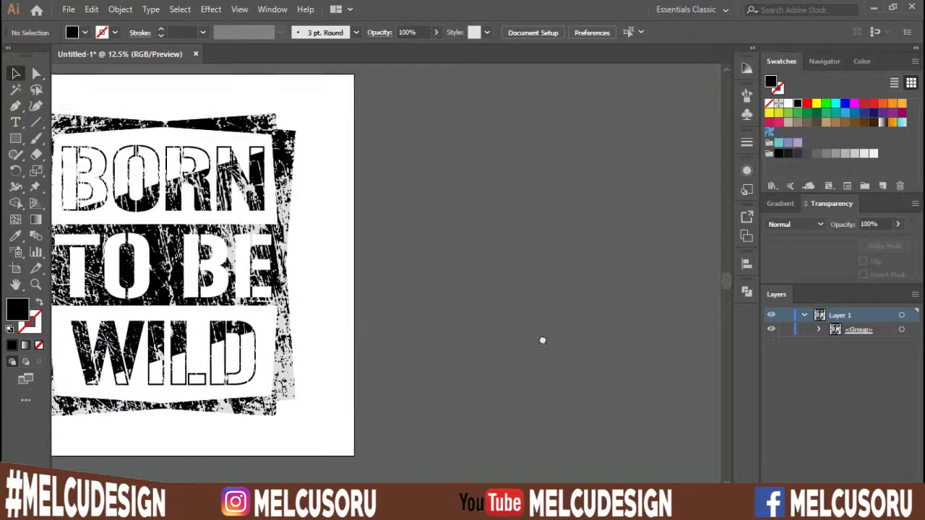
drag(542, 337, 640, 322)
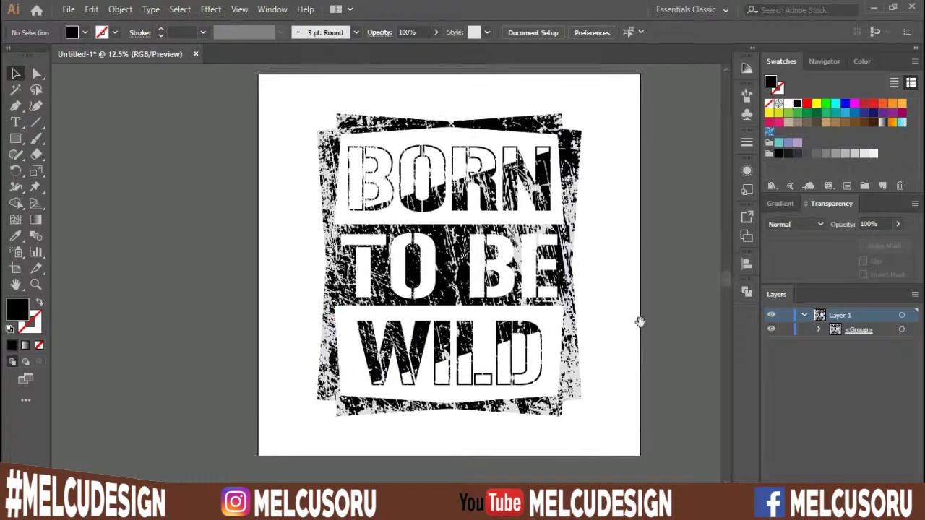
Replace the scratch texture in the design's opacity mask with the 43699626-white-scratched-texture image from the Scrt folder
key(ctrl+a)
click(844, 271)
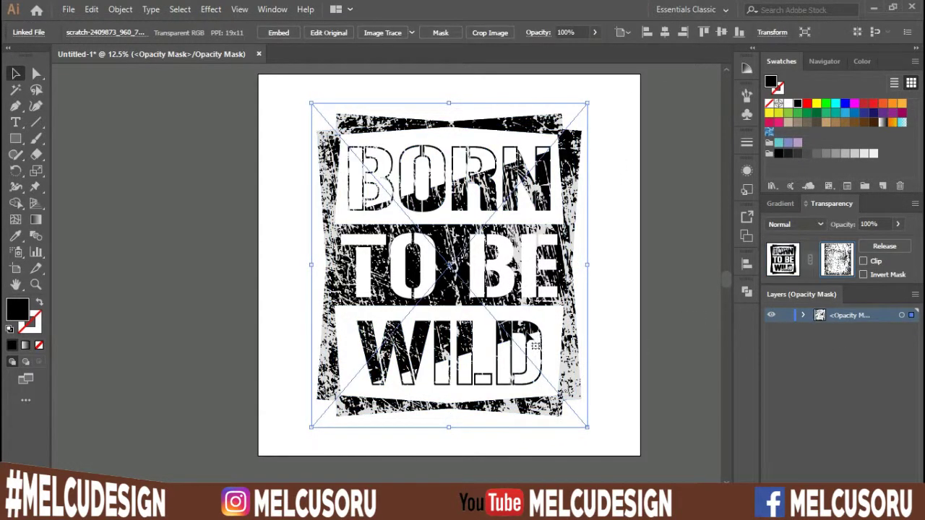
key(Delete)
click(238, 507)
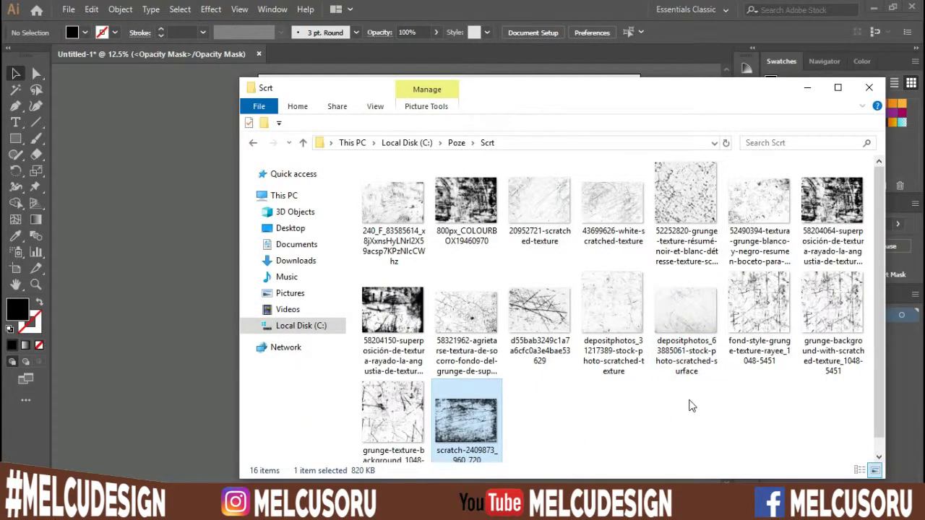
drag(613, 206, 271, 379)
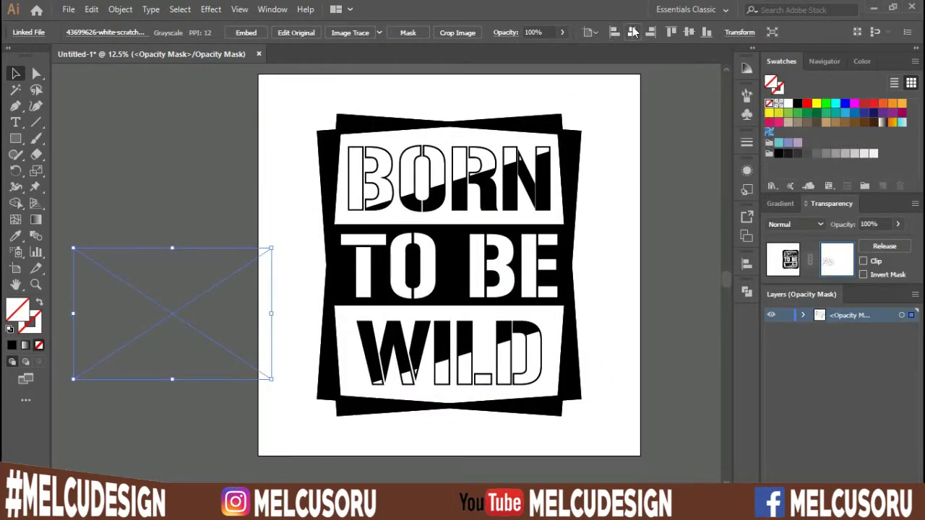
Arrange two copies of the white scratched texture side by side over BORN, group them and centre the pair horizontally
click(633, 32)
click(689, 31)
drag(526, 267, 593, 160)
key(ctrl+g)
click(549, 32)
Duplicate the texture pair downward twice, rotating each copy half a turn, so three rows cover the design
drag(505, 130, 513, 260)
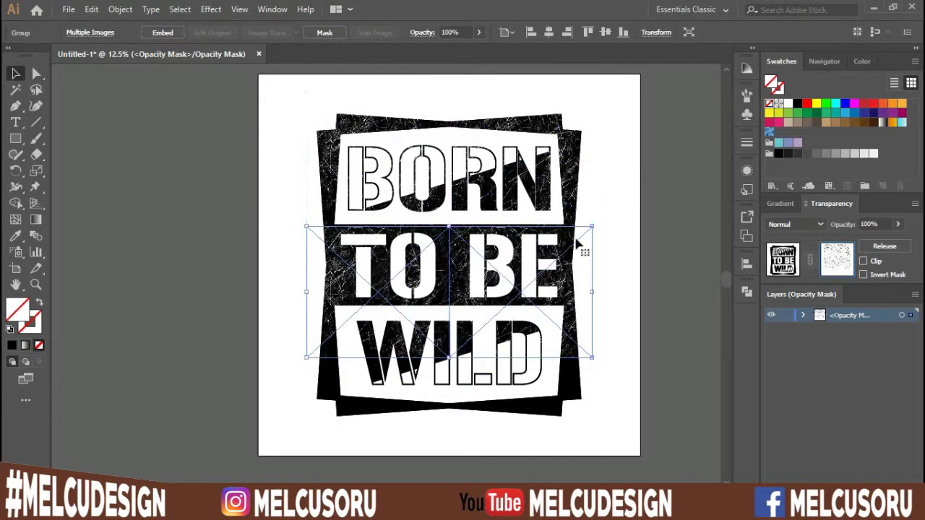
drag(597, 221, 338, 365)
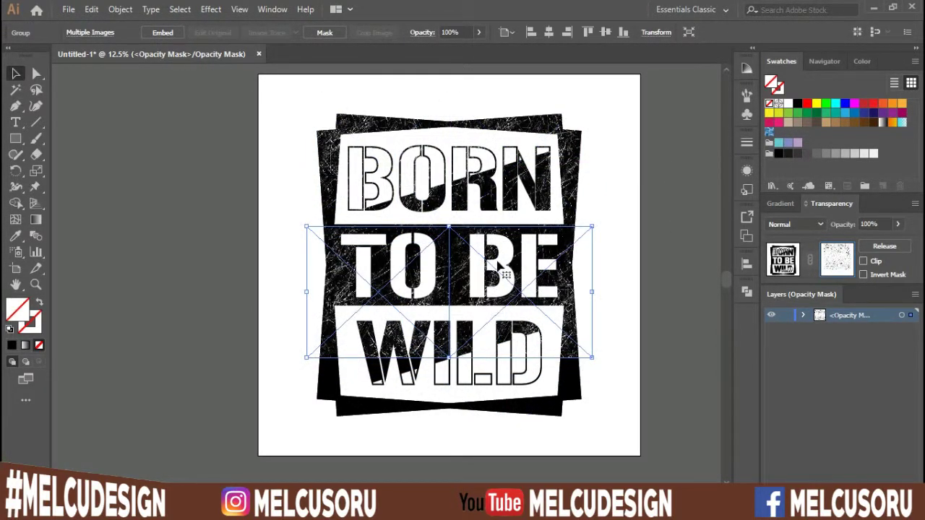
drag(503, 271, 515, 399)
drag(595, 353, 275, 445)
Group the three texture rows, centre them vertically, reduce their height to just cover the design, and leave mask editing
shift+click(497, 320)
shift+click(514, 183)
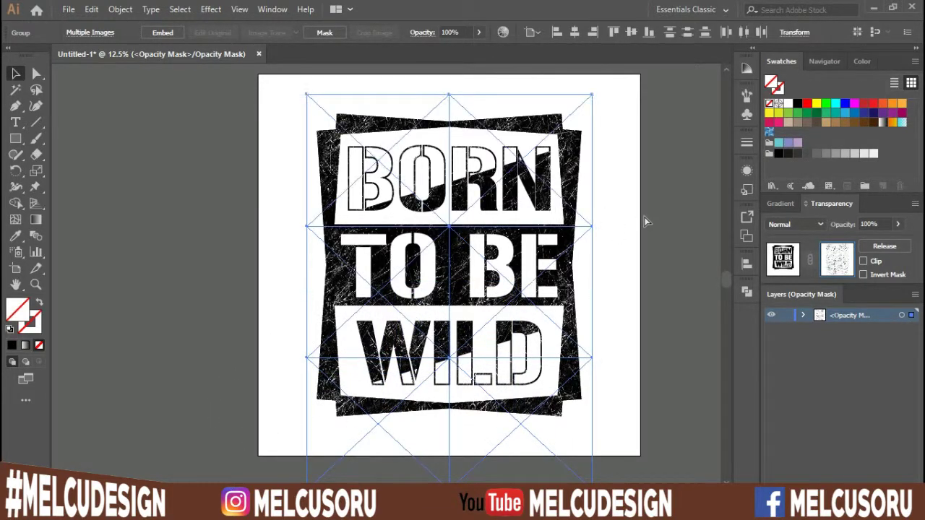
click(606, 32)
drag(449, 68, 450, 102)
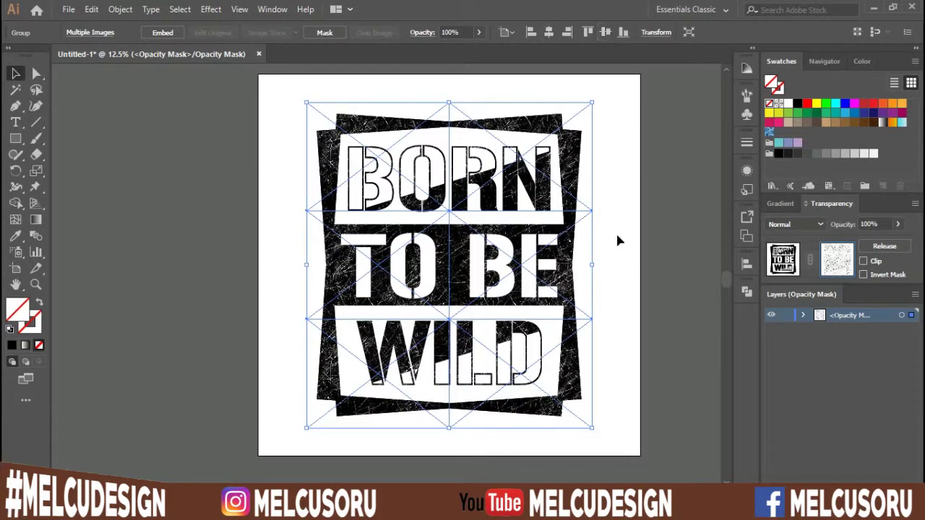
click(783, 260)
click(636, 263)
Move the scratched design off the artboard onto the grey canvas to check its transparency
drag(629, 264, 304, 271)
click(531, 253)
drag(113, 275, 573, 281)
click(374, 295)
drag(375, 295, 324, 277)
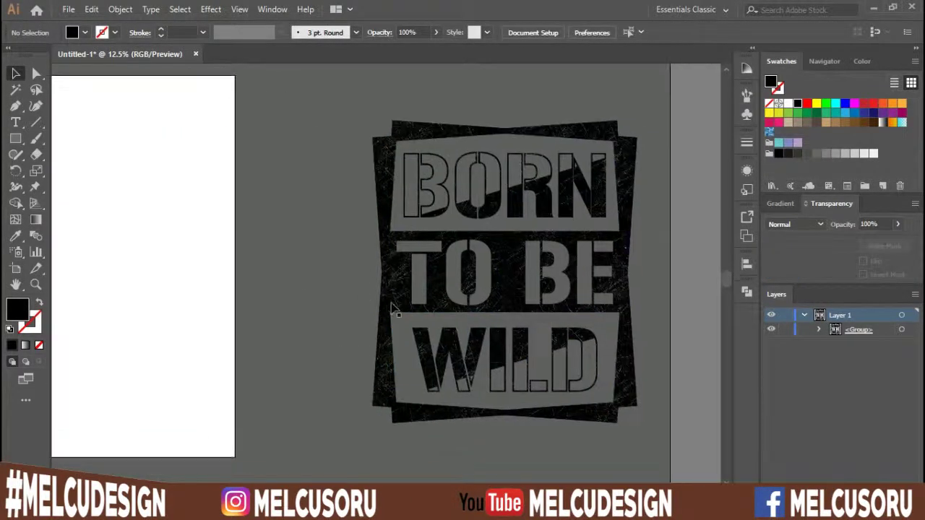
drag(514, 302, 469, 301)
Try a white fill on the scratched design and set its fill back to black
click(790, 107)
click(629, 272)
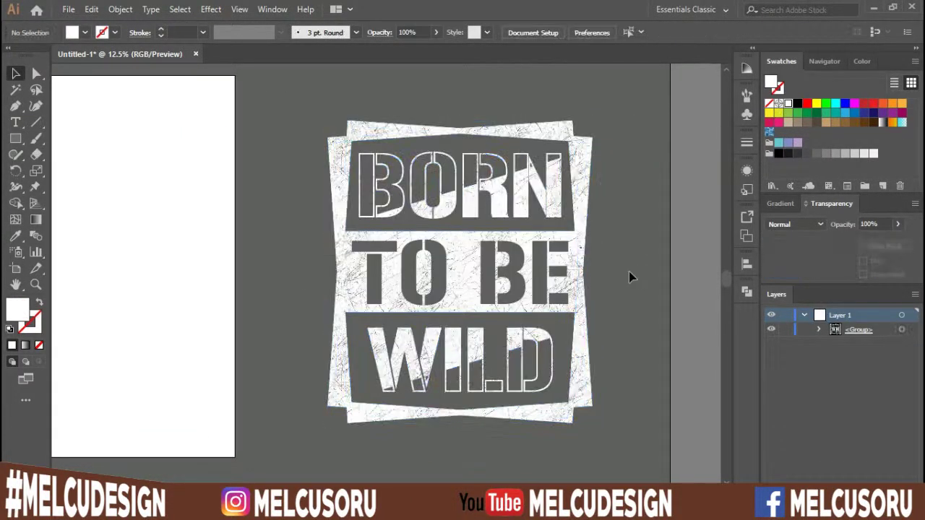
click(553, 258)
click(798, 106)
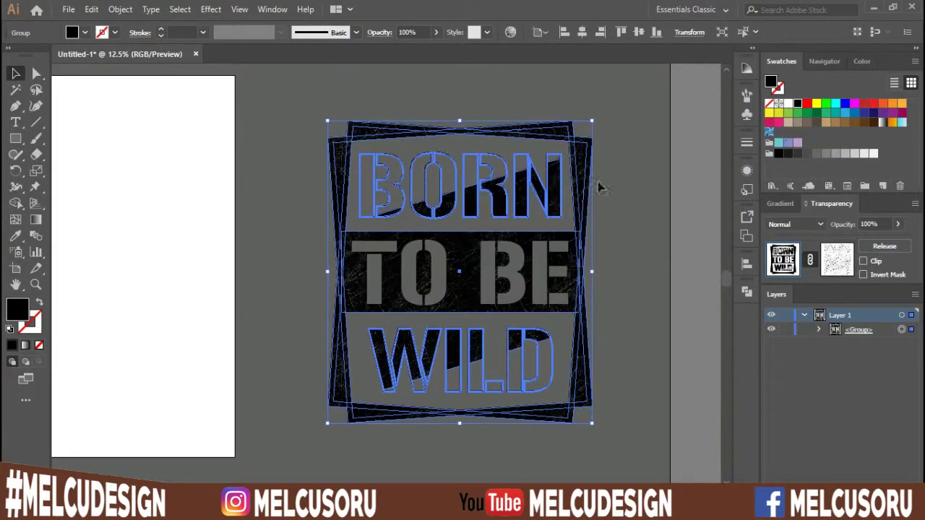
Centre the scratched design horizontally and vertically on the artboard
click(583, 32)
click(638, 32)
click(329, 288)
drag(278, 278, 658, 282)
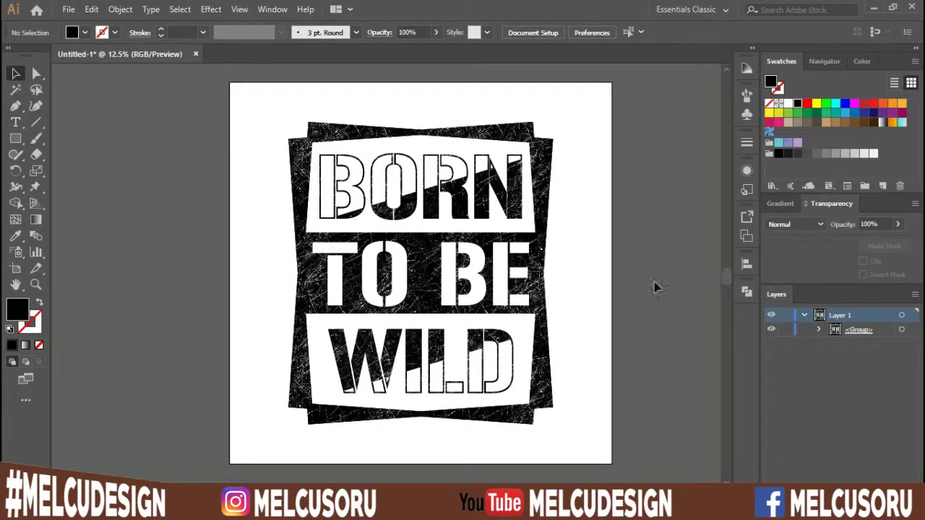